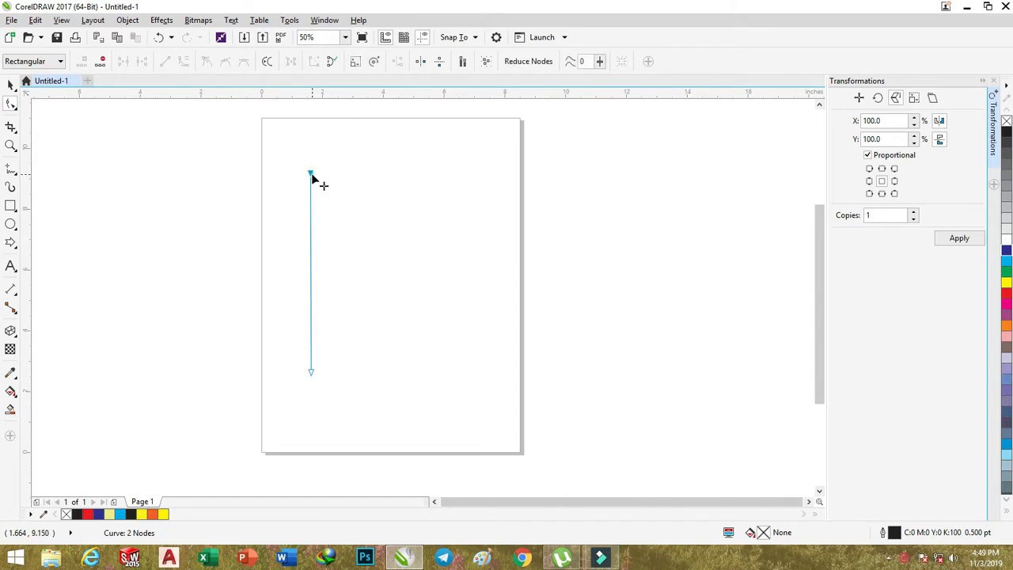
# Convert the vertical line to a curve and bend it into an S shape bulging left above and right below
pyautogui.hotkey('ctrl', 'z')
pyautogui.click(309, 247)
pyautogui.click(183, 61)
pyautogui.moveTo(309, 239); pyautogui.dragTo(269, 260)
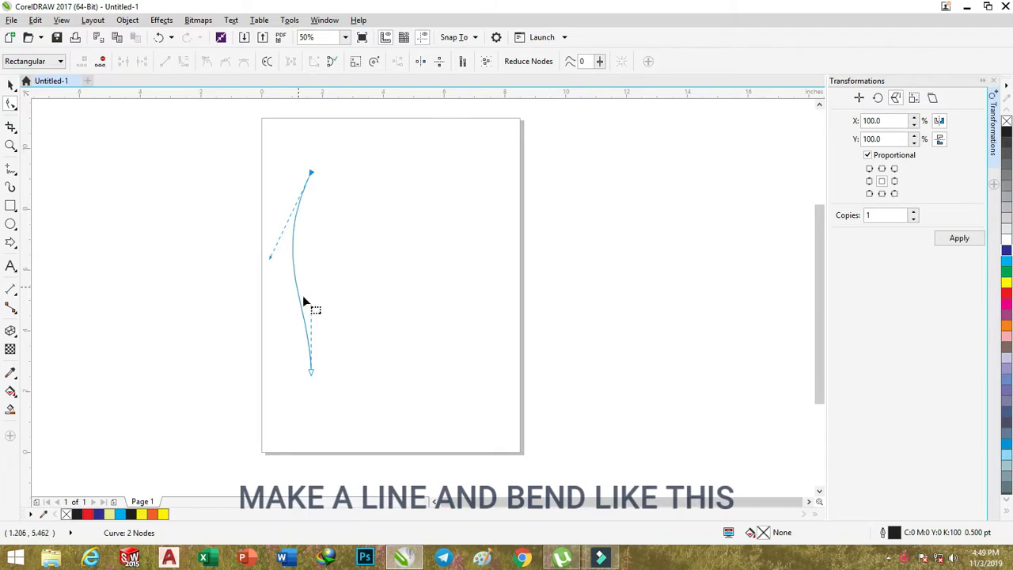
pyautogui.moveTo(312, 309); pyautogui.dragTo(426, 302)
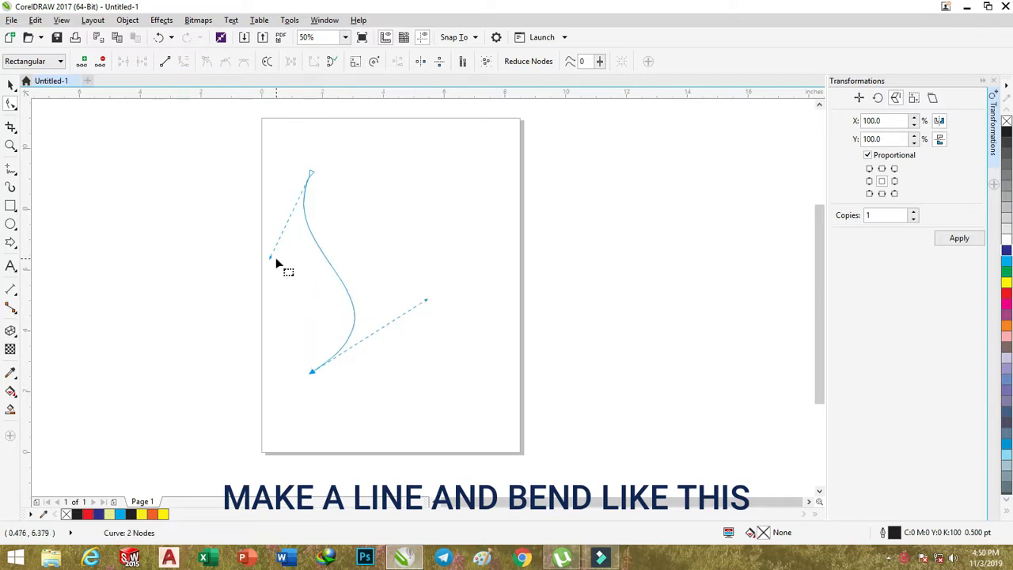
pyautogui.moveTo(271, 261); pyautogui.dragTo(251, 294)
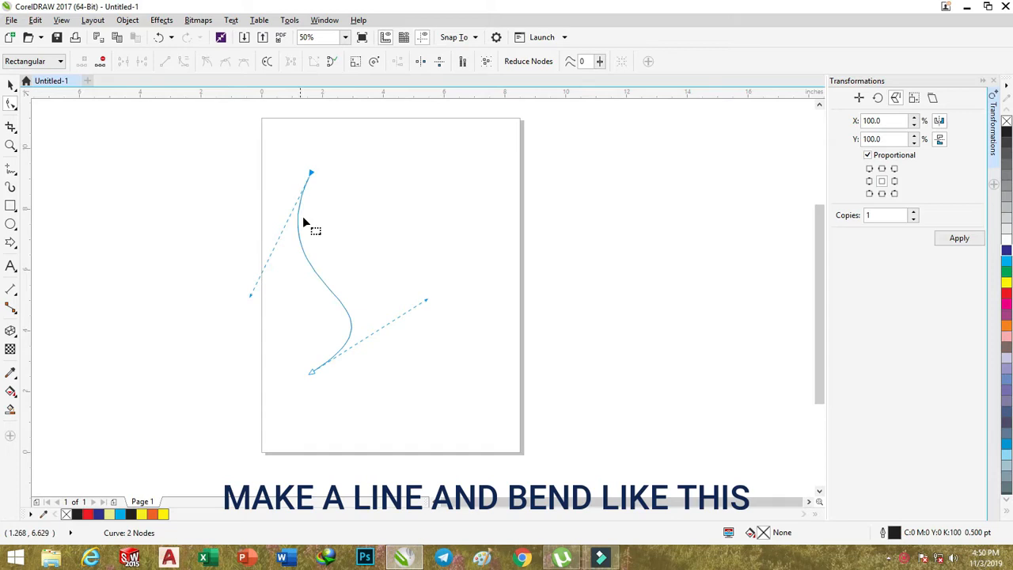
# Refine the S-curve by shifting its top node slightly left and adjusting both handles, and give it a red outline
pyautogui.moveTo(312, 174); pyautogui.dragTo(295, 173)
pyautogui.moveTo(235, 296); pyautogui.dragTo(249, 308)
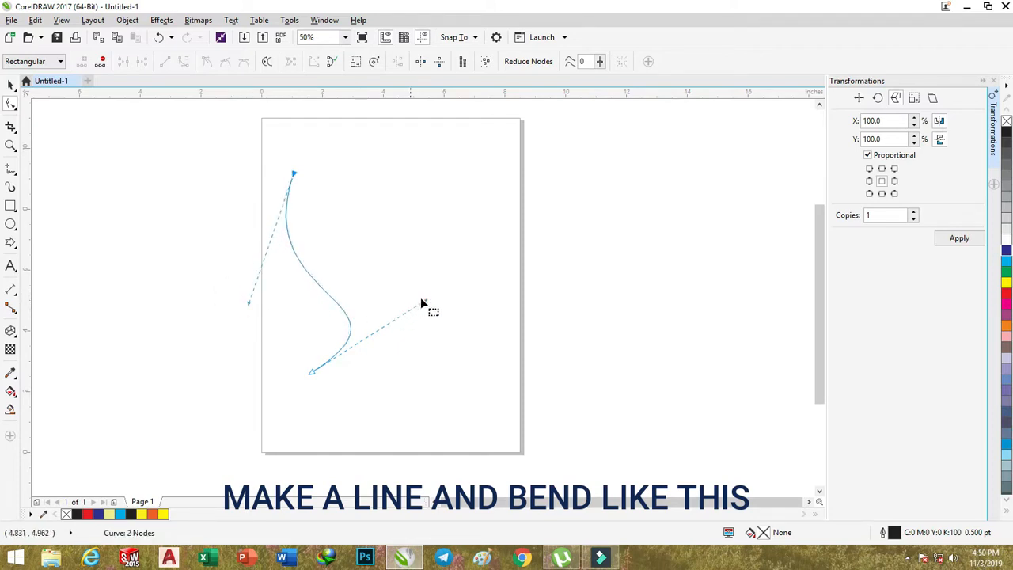
pyautogui.moveTo(428, 302); pyautogui.dragTo(435, 304)
pyautogui.moveTo(248, 306); pyautogui.dragTo(253, 291)
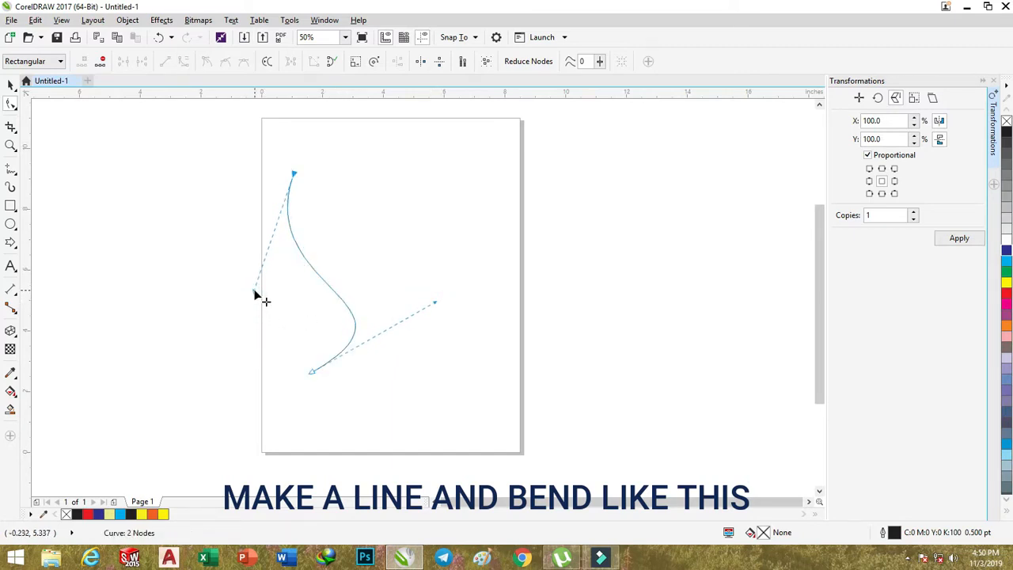
pyautogui.rightClick(1006, 294)
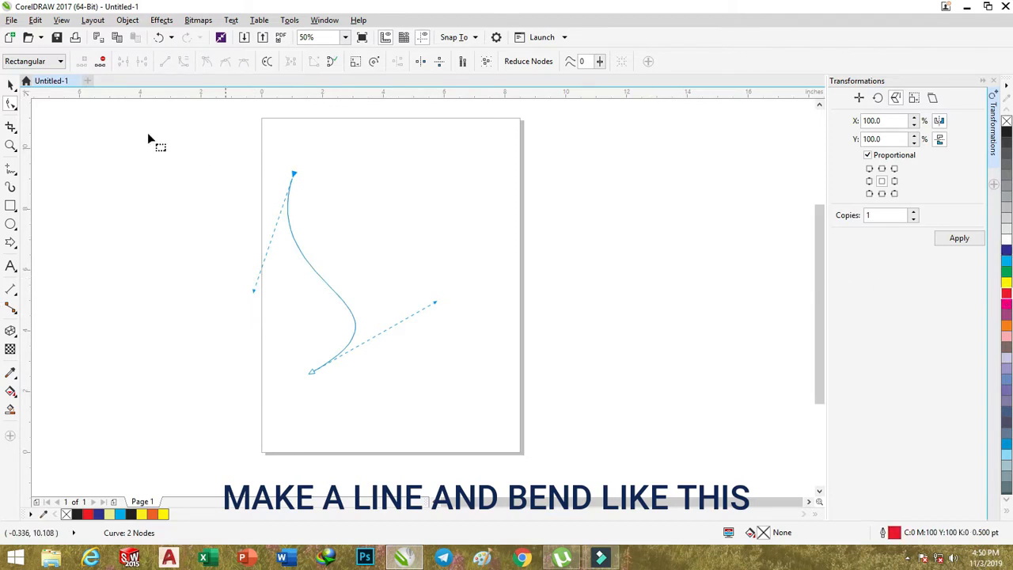
# Make one horizontally mirrored copy of the red curve on its right, overlapping the original's lower part, with a dark blue outline
pyautogui.click(9, 86)
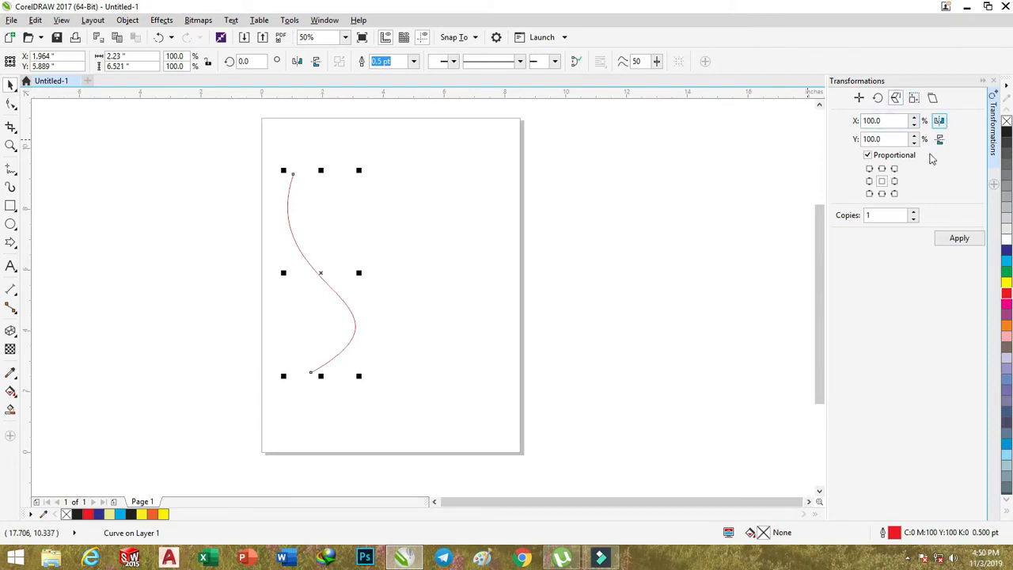
pyautogui.click(894, 180)
pyautogui.click(957, 238)
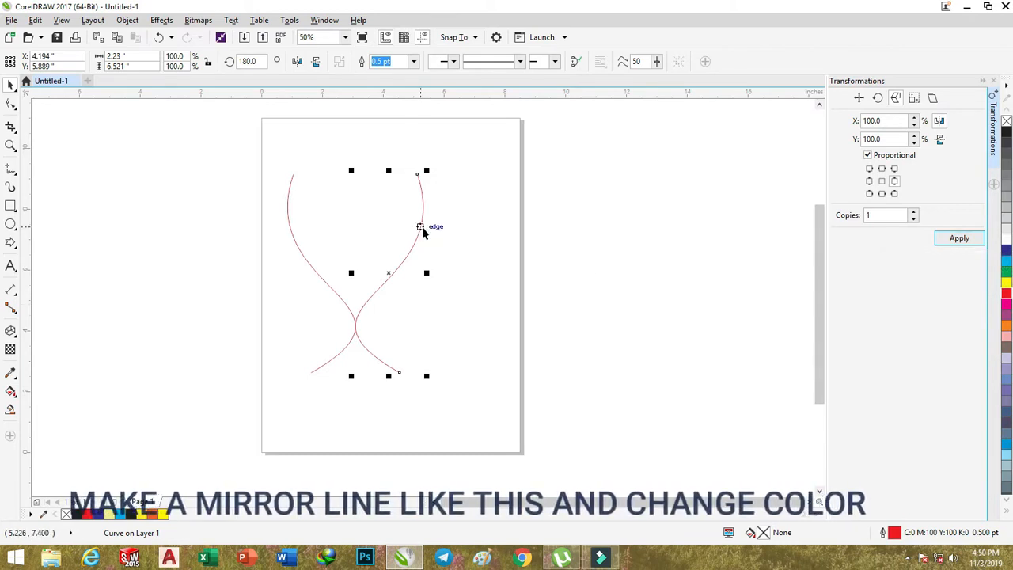
pyautogui.moveTo(422, 230); pyautogui.dragTo(398, 230)
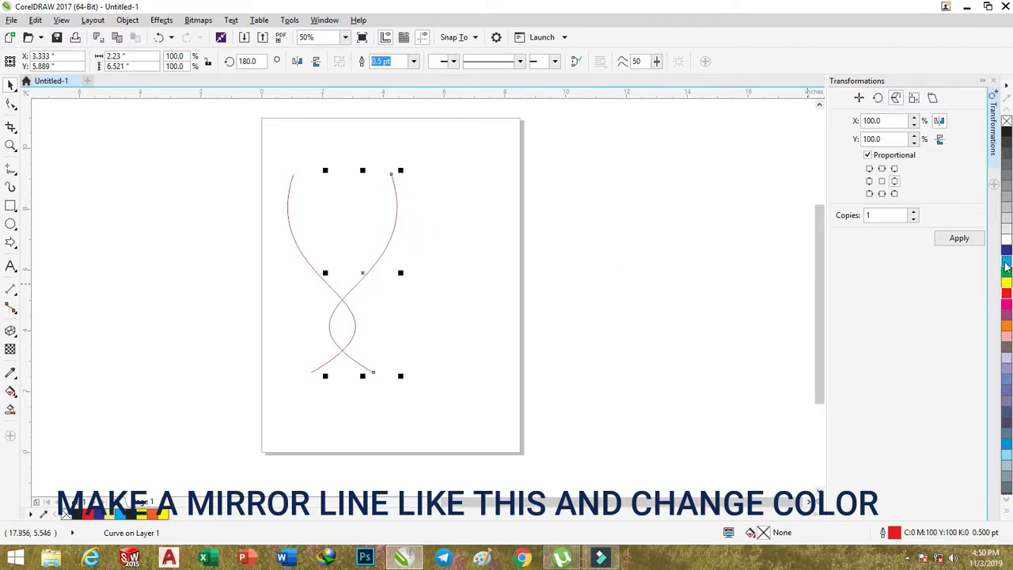
pyautogui.rightClick(1008, 252)
# Blend the red and blue curves with 20 steps to form the goblet
pyautogui.moveTo(257, 147); pyautogui.dragTo(483, 415)
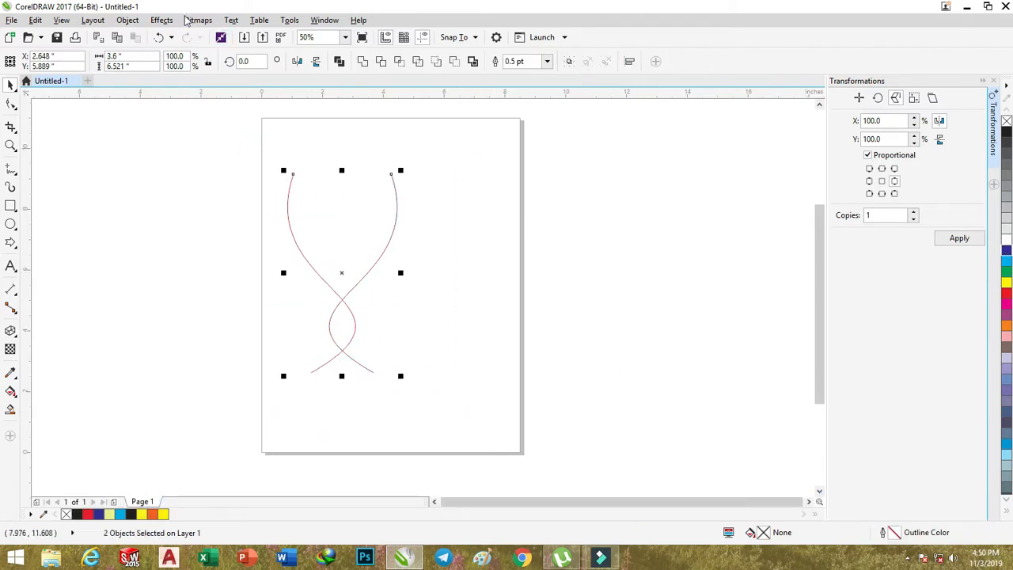
pyautogui.click(162, 20)
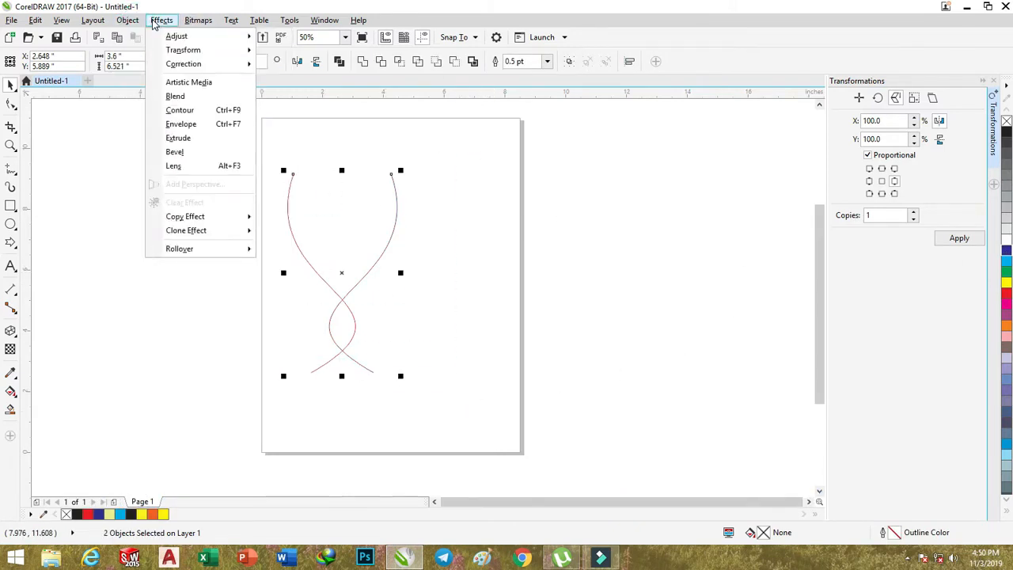
pyautogui.click(169, 96)
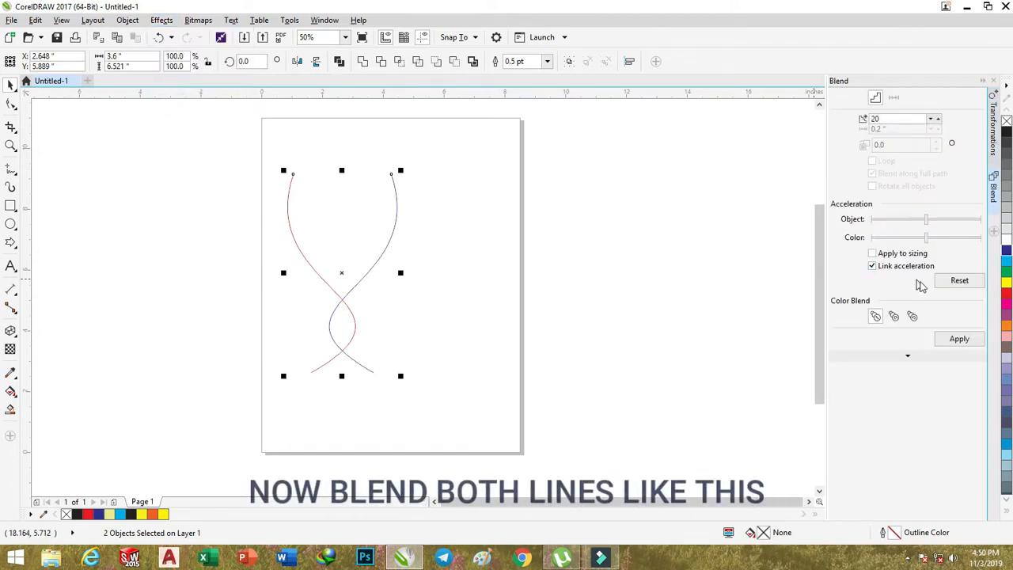
pyautogui.click(959, 338)
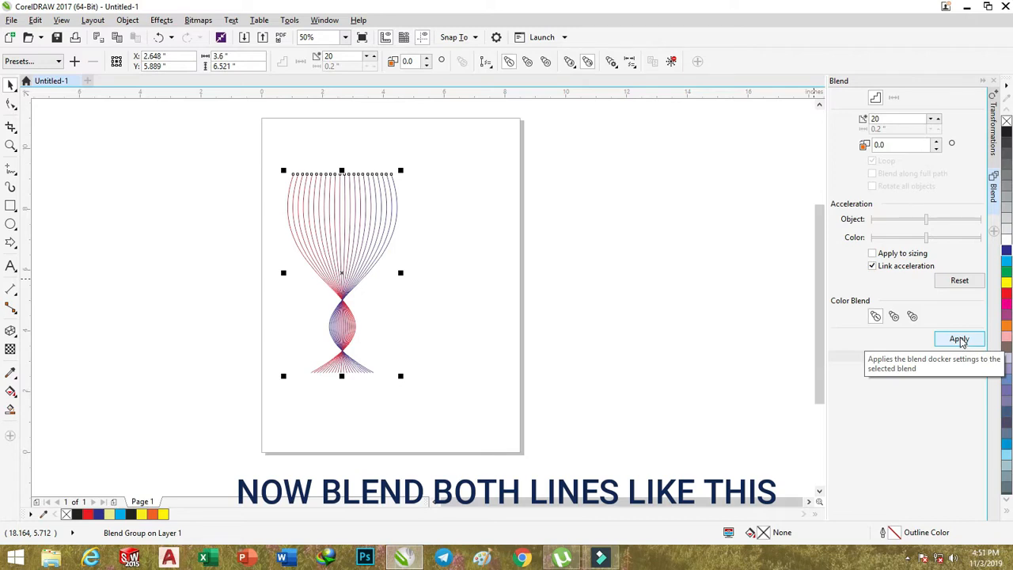
pyautogui.click(507, 231)
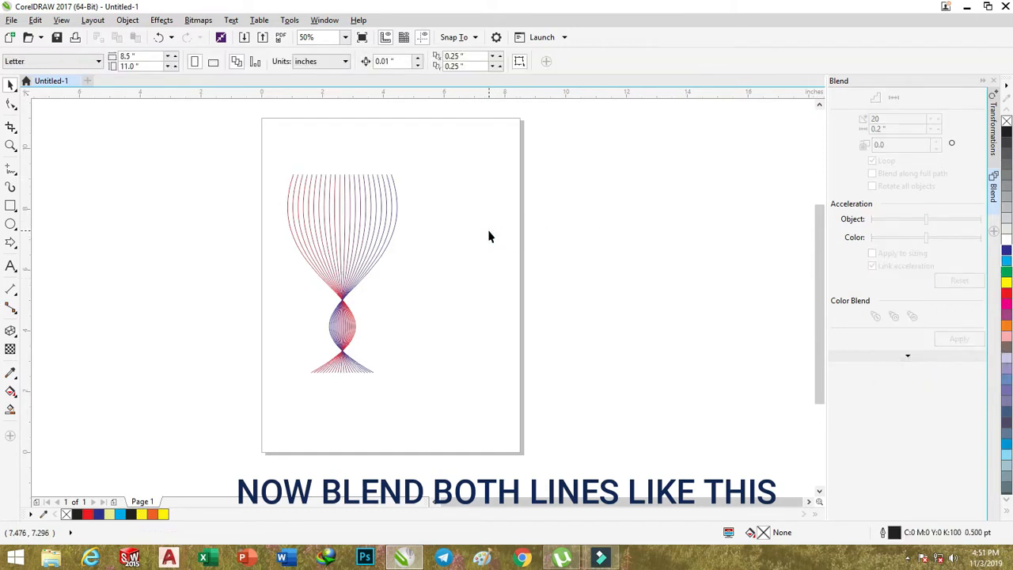
# Draw a vertical line about 7.75 inches long to the right of the goblet and convert it to a curve
pyautogui.click(10, 168)
pyautogui.click(471, 166)
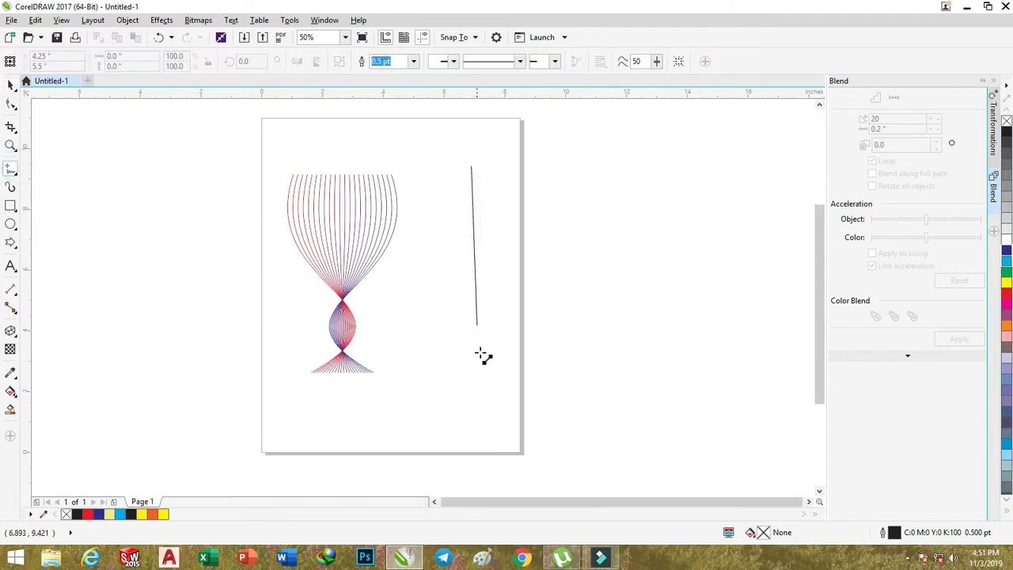
pyautogui.click(471, 405)
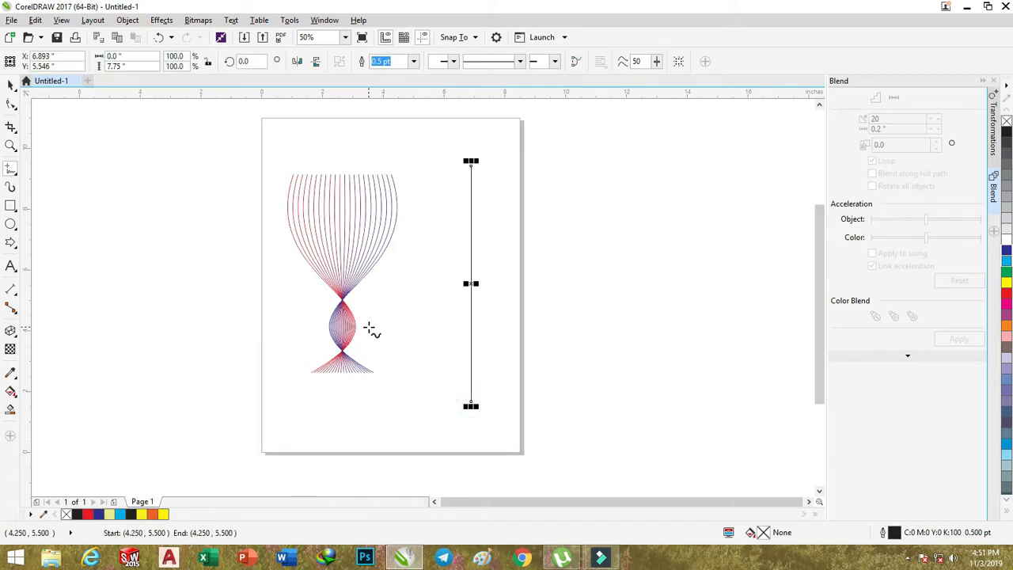
pyautogui.click(11, 103)
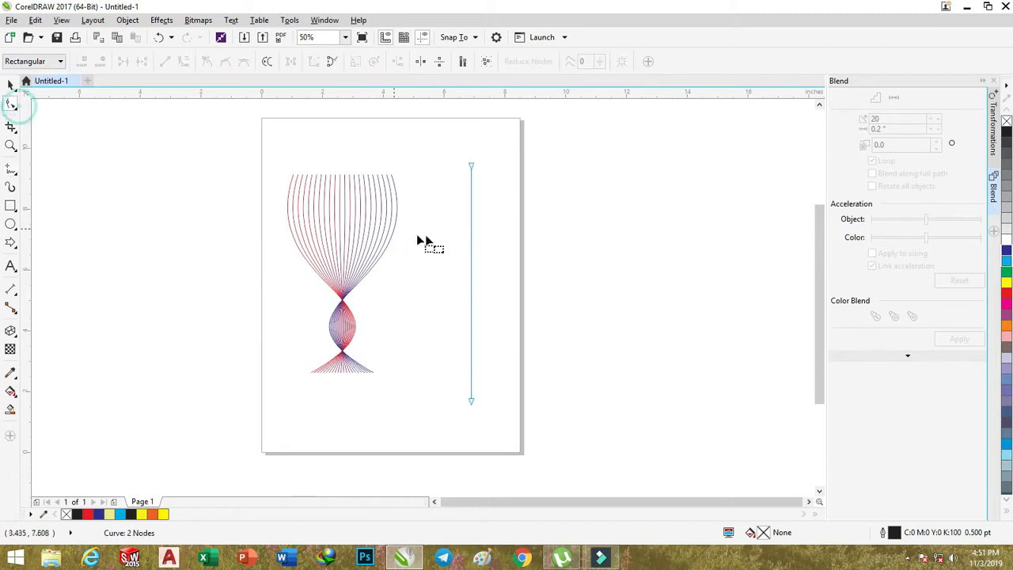
pyautogui.click(470, 174)
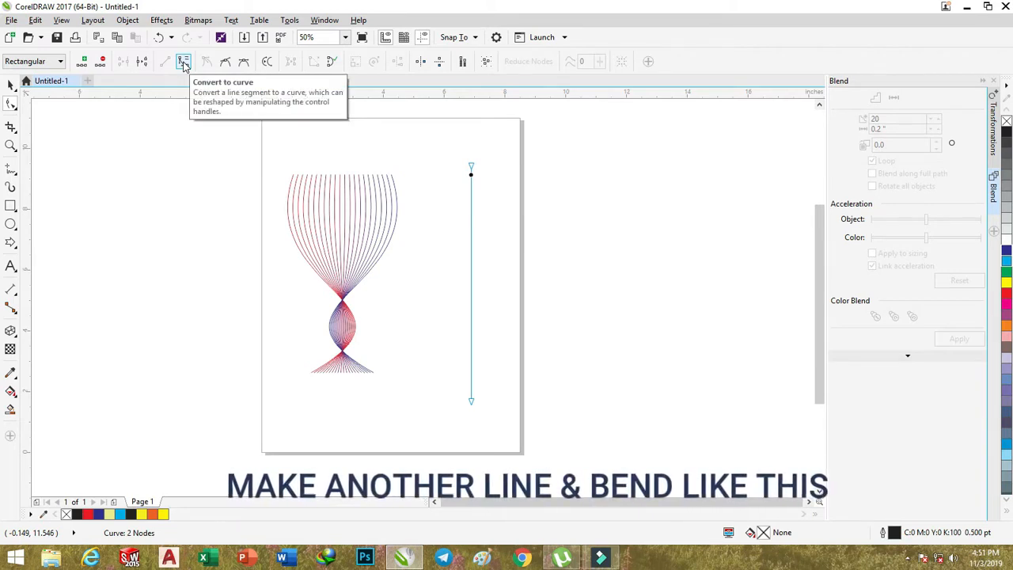
pyautogui.click(184, 62)
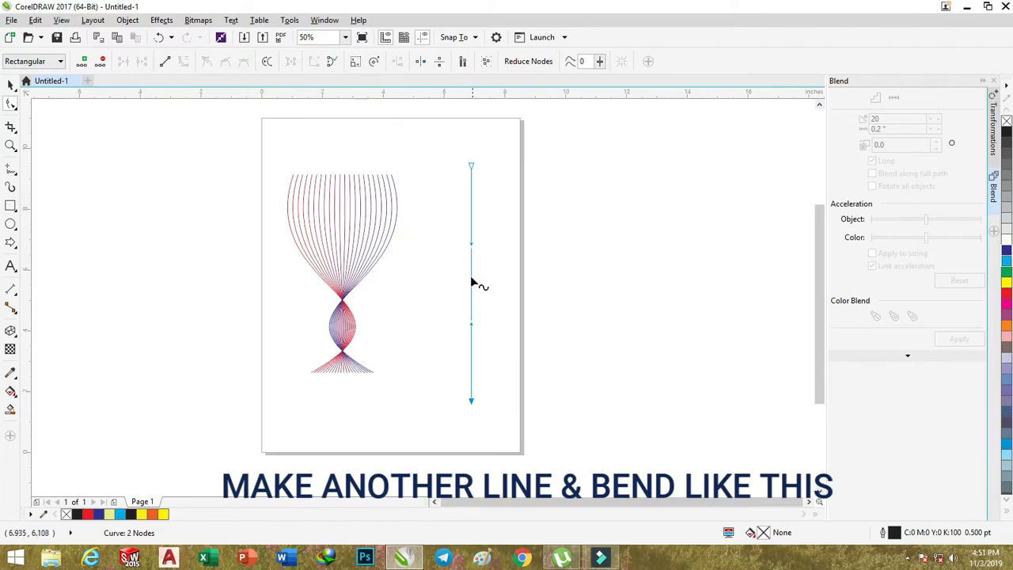
# Bend the new line with its two handles, bulging slightly right near the top and left through the middle
pyautogui.moveTo(473, 246); pyautogui.dragTo(485, 249)
pyautogui.click(469, 323)
pyautogui.moveTo(469, 323); pyautogui.dragTo(398, 254)
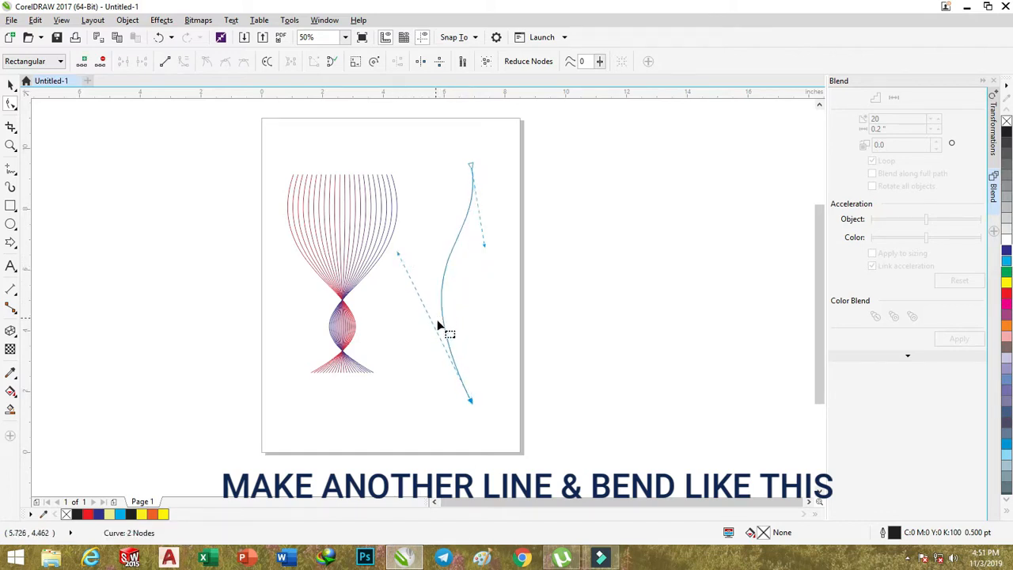
# Add a node at the curve's leftmost bulge and reshape the lower part into a bottle side, moving the bottom node slightly left
pyautogui.moveTo(442, 288); pyautogui.dragTo(434, 285)
pyautogui.moveTo(444, 349); pyautogui.dragTo(463, 344)
pyautogui.moveTo(465, 407); pyautogui.dragTo(462, 412)
pyautogui.moveTo(455, 363); pyautogui.dragTo(461, 345)
pyautogui.moveTo(432, 310); pyautogui.dragTo(467, 341)
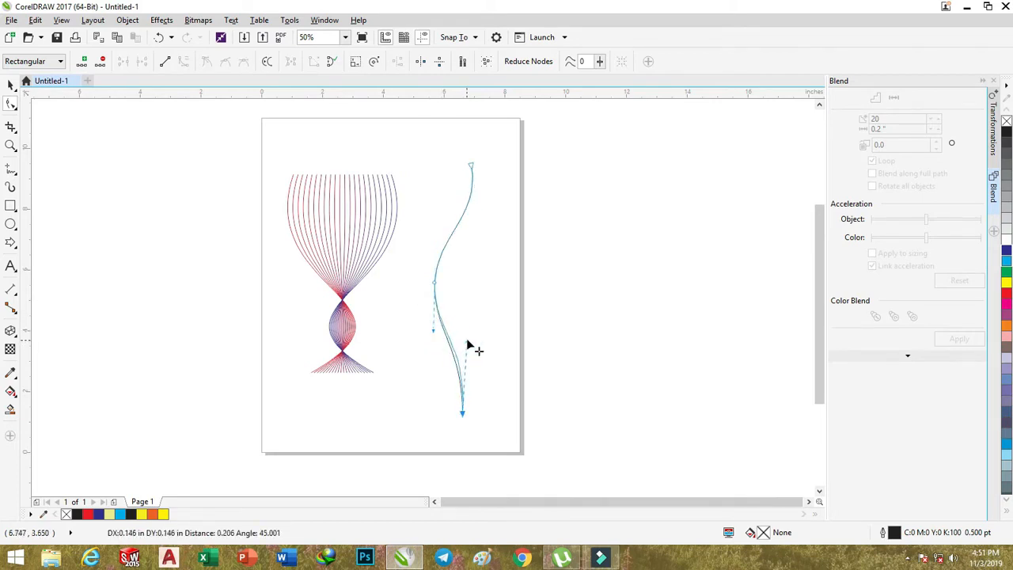
pyautogui.moveTo(462, 415); pyautogui.dragTo(453, 416)
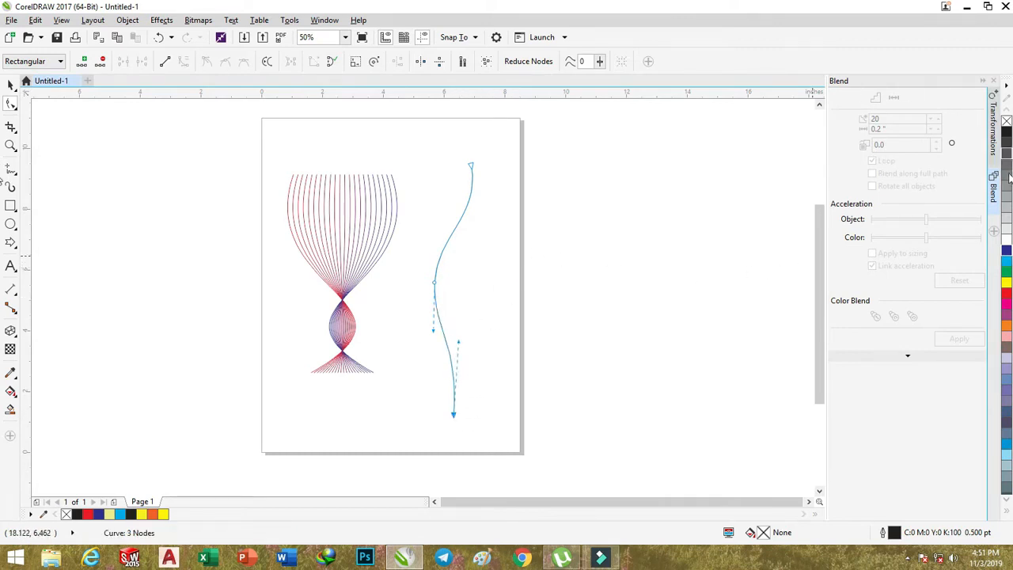
# Make one horizontally mirrored copy of the bottle side on its right and move it about 0.6 inches right to open the neck
pyautogui.click(996, 140)
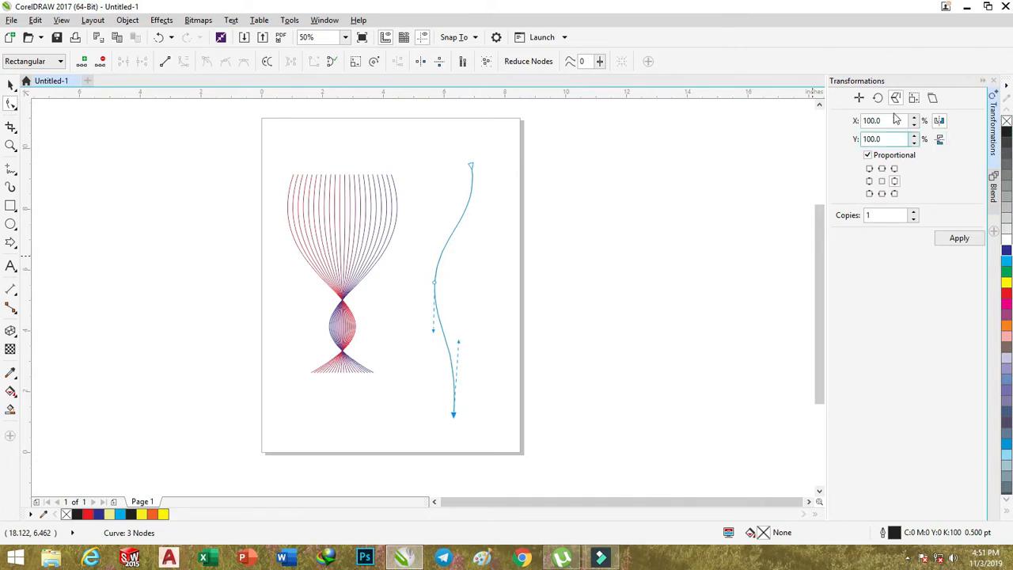
pyautogui.click(958, 239)
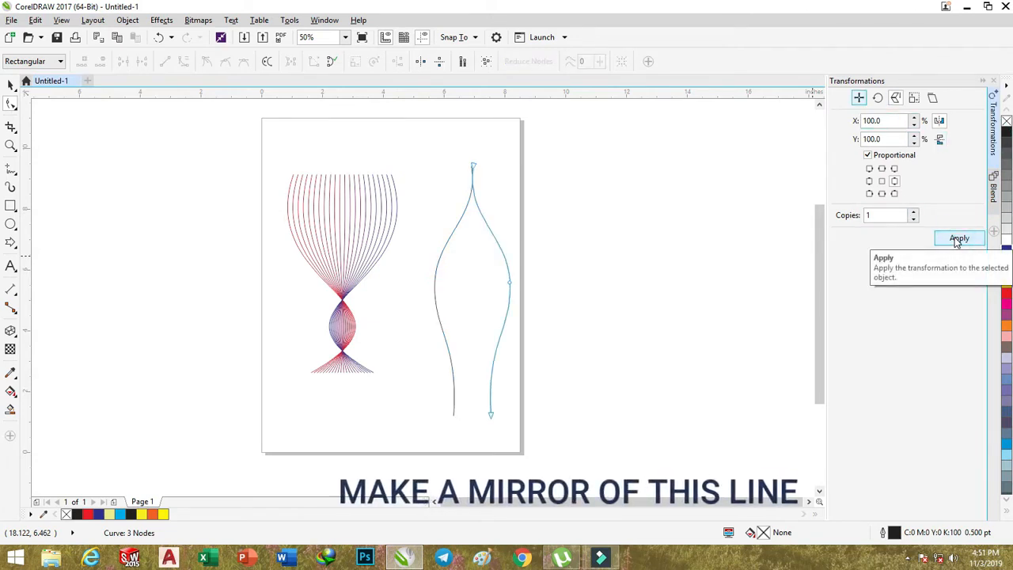
pyautogui.click(11, 85)
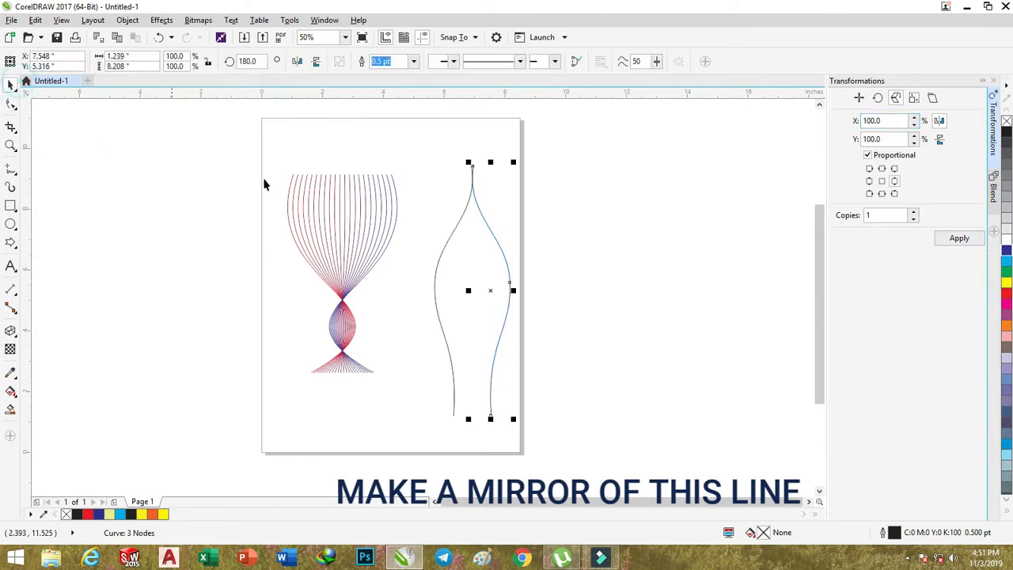
pyautogui.click(307, 192)
pyautogui.press('Tab')
pyautogui.press('Right')
pyautogui.press('Right')
pyautogui.press('Right')
pyautogui.press('Right')
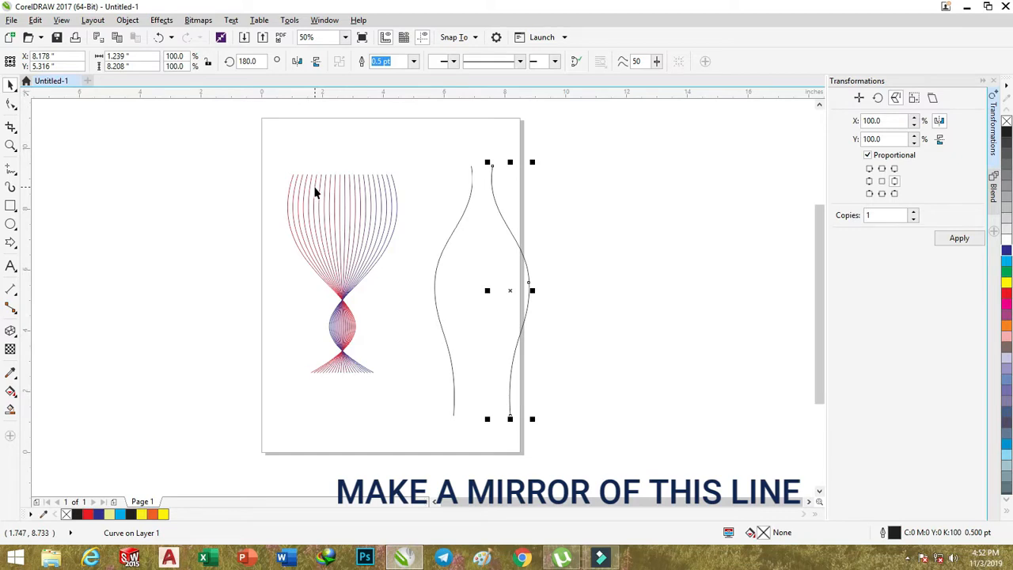
# Outline the left bottle side in red and the right bottle side in dark blue
pyautogui.click(458, 225)
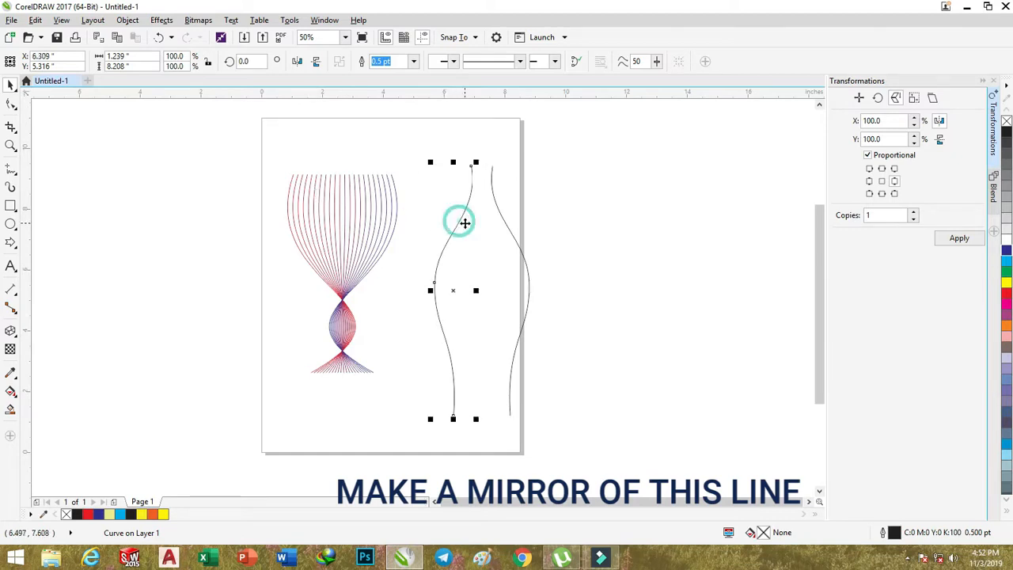
pyautogui.rightClick(1006, 296)
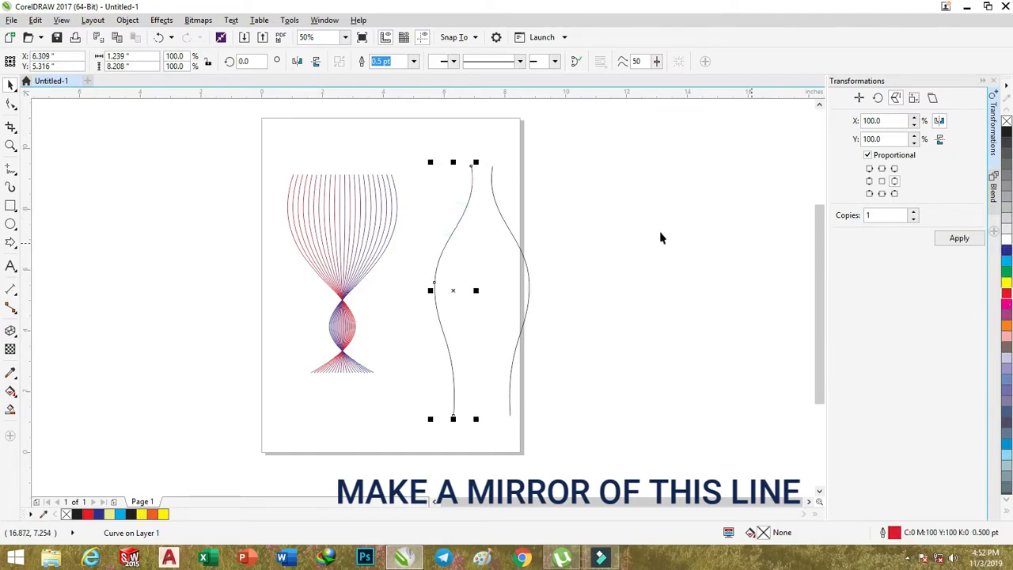
pyautogui.click(520, 256)
pyautogui.rightClick(1006, 252)
pyautogui.moveTo(417, 140); pyautogui.dragTo(590, 447)
pyautogui.click(959, 239)
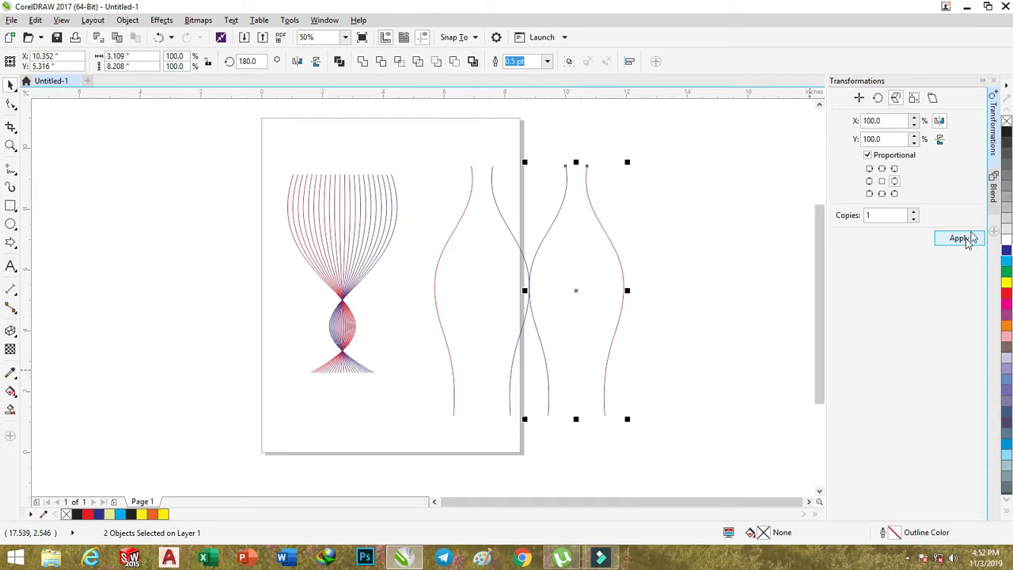
pyautogui.press('Delete')
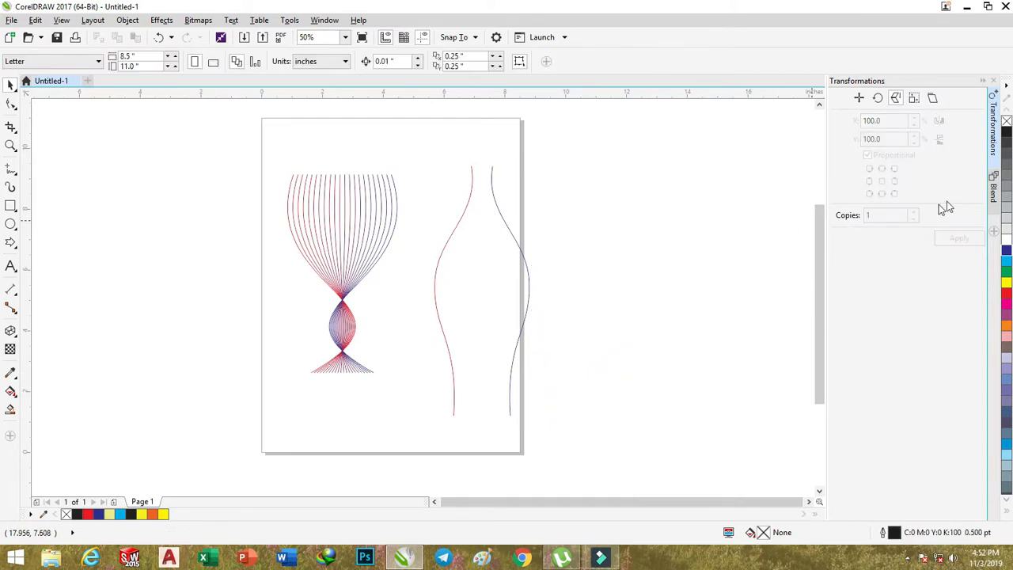
# Blend the red and blue bottle sides with 20 steps to form the bottle
pyautogui.click(993, 189)
pyautogui.moveTo(416, 141); pyautogui.dragTo(600, 427)
pyautogui.click(958, 339)
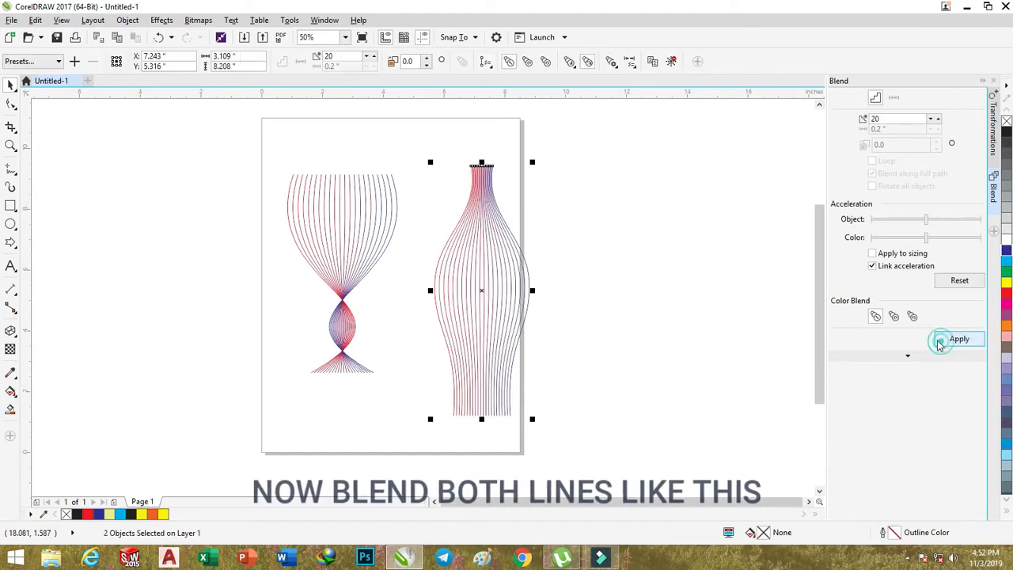
pyautogui.click(697, 303)
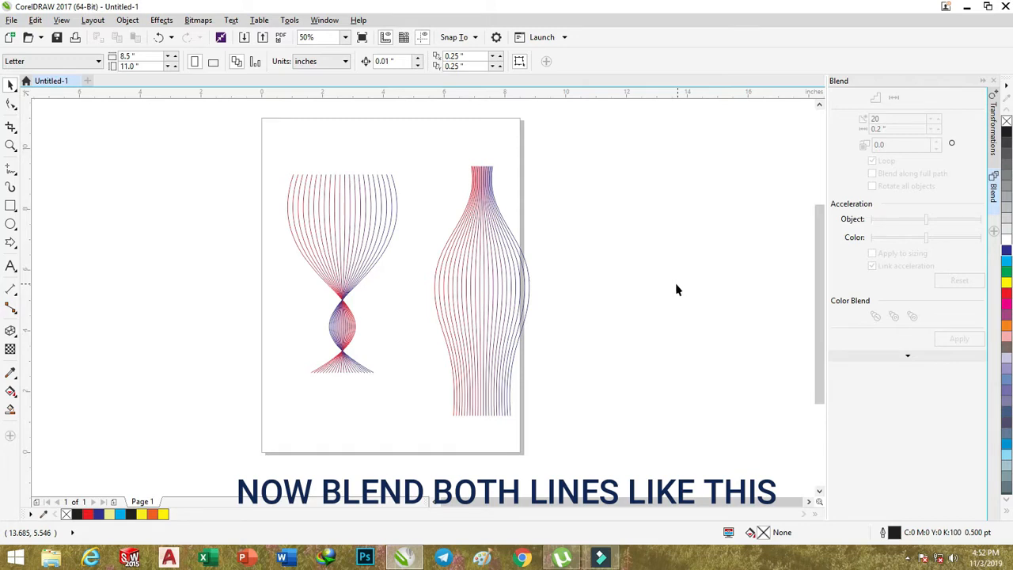
pyautogui.moveTo(268, 144); pyautogui.dragTo(597, 459)
pyautogui.click(606, 371)
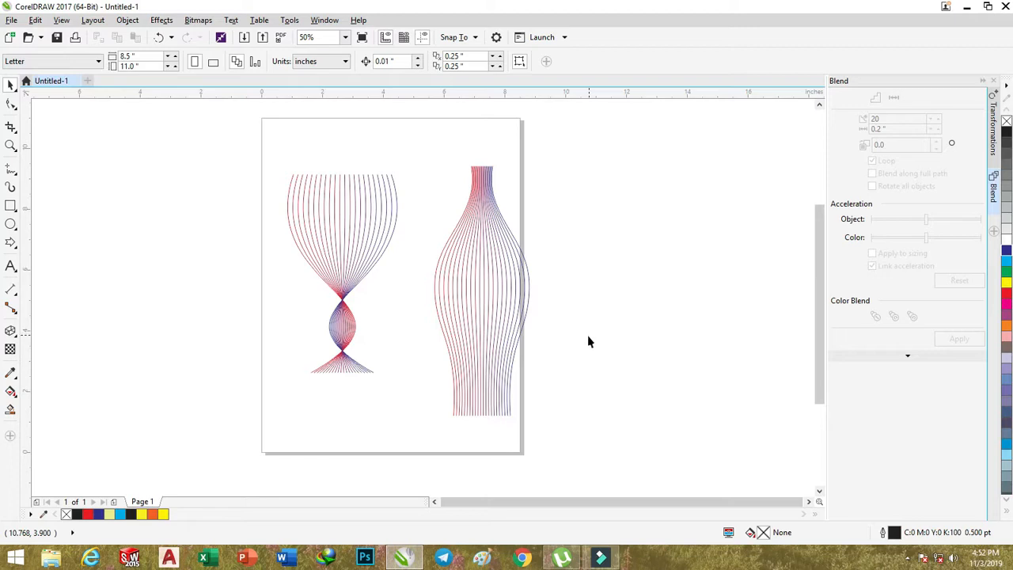
# Draw a vertical line about 7.8 inches long to the right of the bottle and make it ready for node editing
pyautogui.click(10, 171)
pyautogui.click(615, 170)
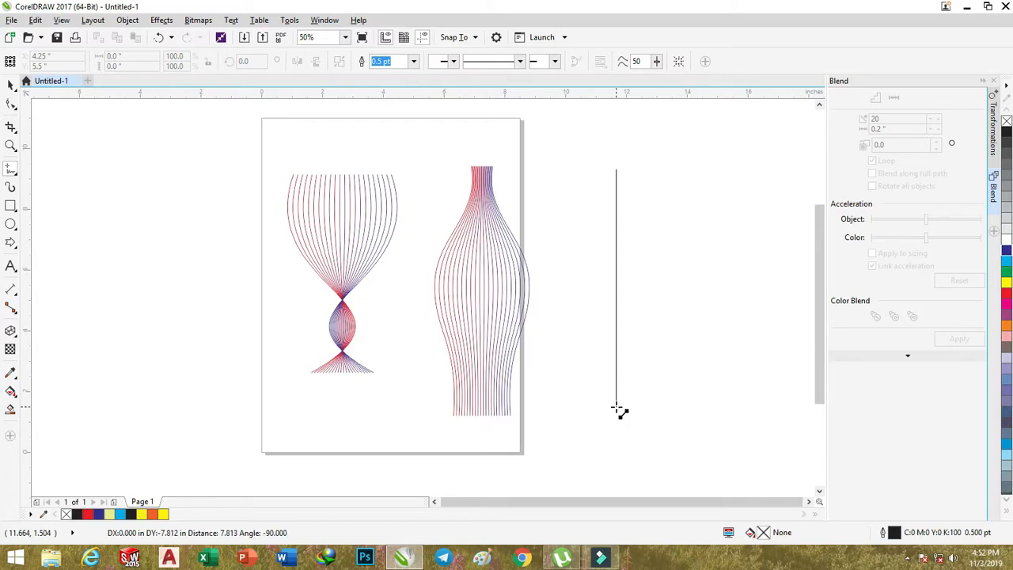
pyautogui.click(616, 408)
pyautogui.click(11, 103)
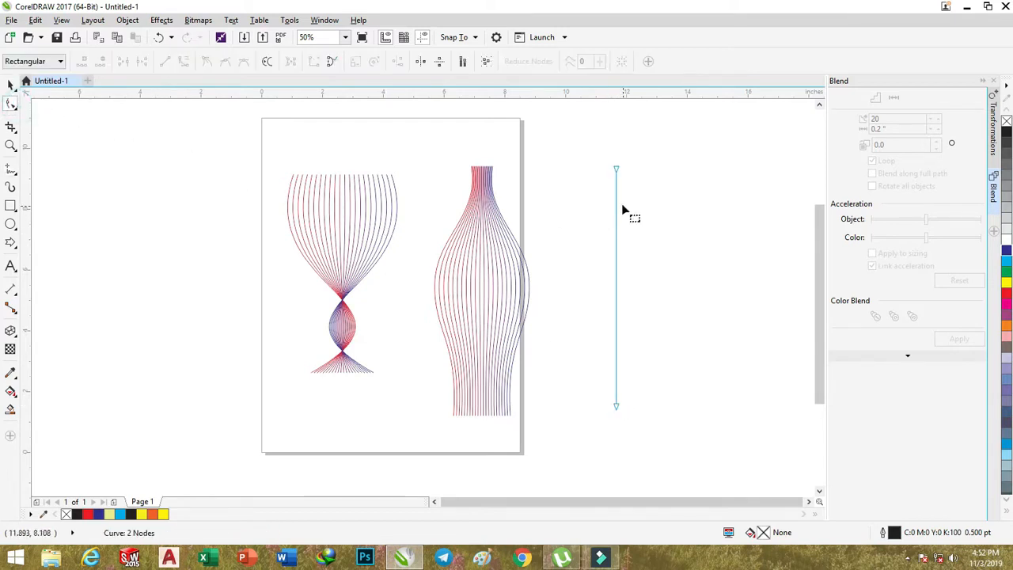
# Bend the vertical line into a zigzag by adding five nodes and pulling them alternately left and right
pyautogui.moveTo(616, 204); pyautogui.dragTo(593, 203)
pyautogui.moveTo(597, 245); pyautogui.dragTo(618, 245)
pyautogui.doubleClick(617, 286)
pyautogui.moveTo(617, 287); pyautogui.dragTo(592, 299)
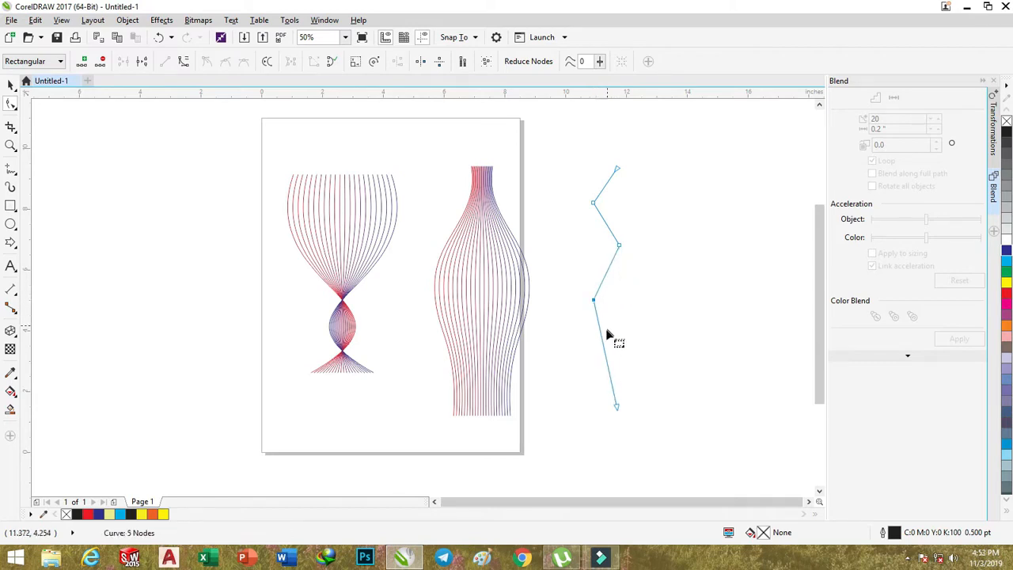
pyautogui.moveTo(601, 340); pyautogui.dragTo(620, 354)
pyautogui.doubleClick(616, 379)
pyautogui.moveTo(615, 379); pyautogui.dragTo(619, 332)
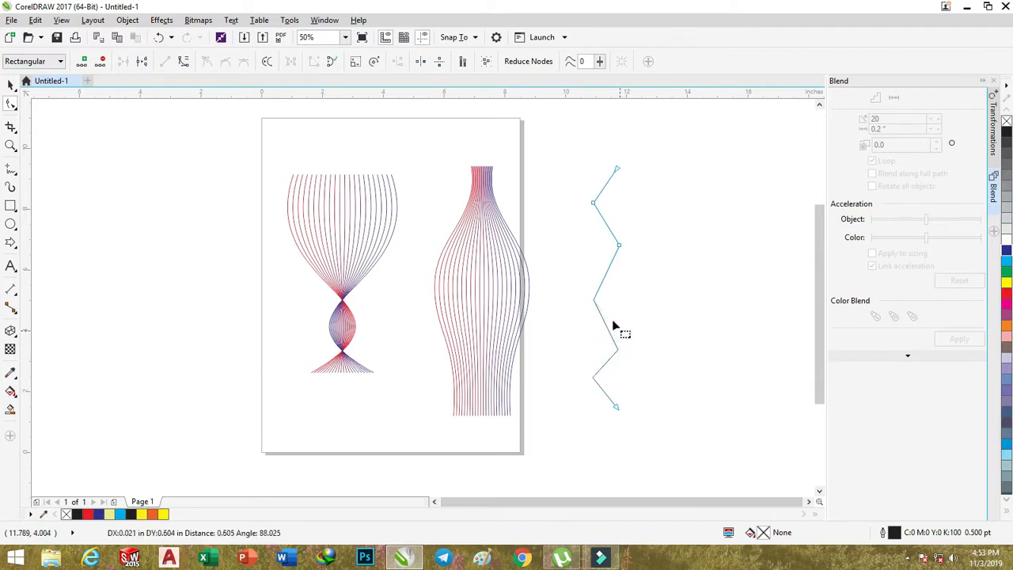
# Even out the zigzag by shifting its middle-left node and upper-right node slightly upward
pyautogui.click(596, 293)
pyautogui.moveTo(599, 291); pyautogui.dragTo(591, 281)
pyautogui.moveTo(620, 249); pyautogui.dragTo(619, 235)
pyautogui.click(593, 204)
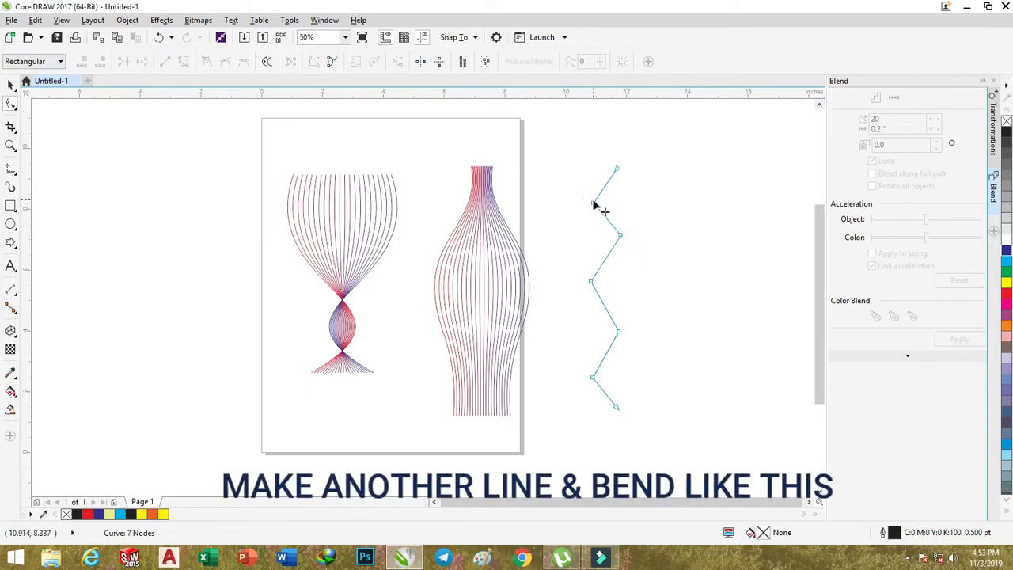
pyautogui.click(592, 204)
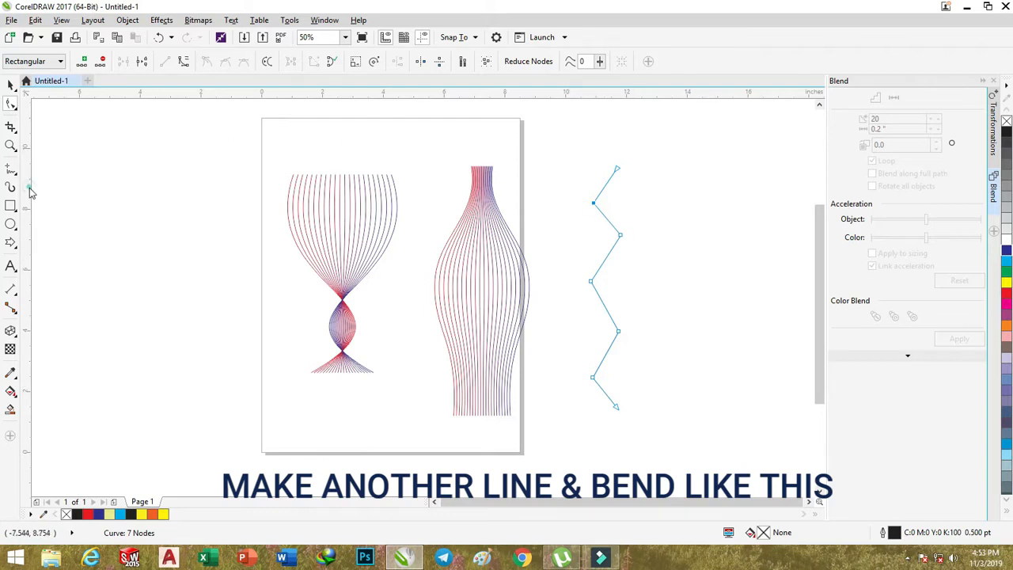
# Place a vertical guideline at about 11.8 inches through the zigzag's upper-right node and align the bottom end node to it
pyautogui.click(621, 245)
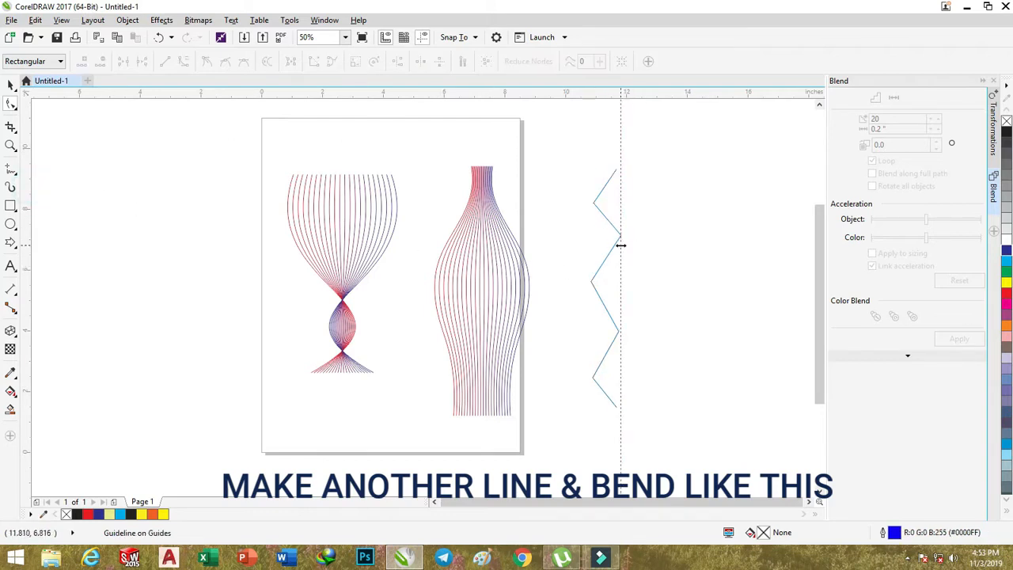
pyautogui.click(604, 360)
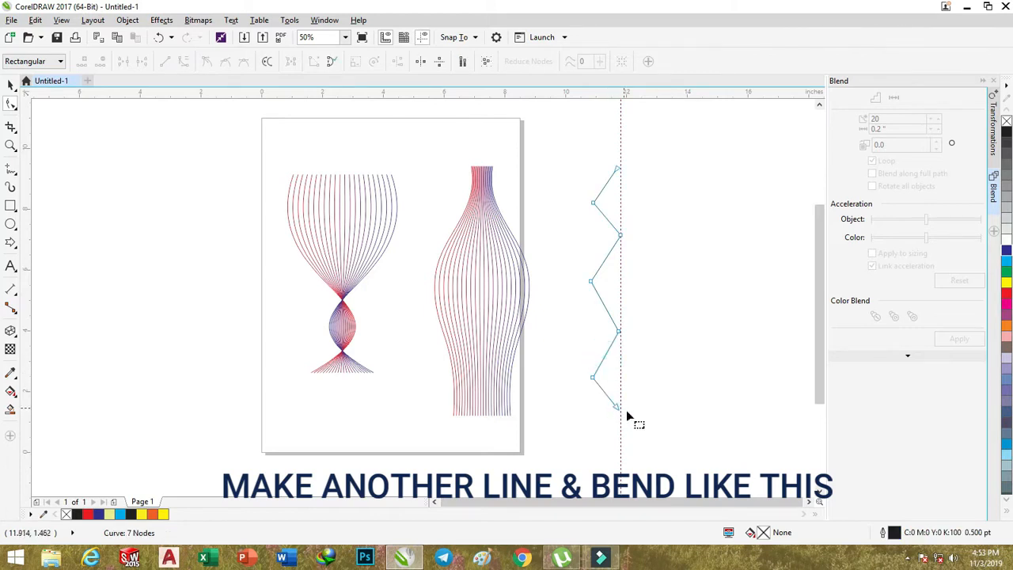
pyautogui.scroll(3, 624, 411)
pyautogui.moveTo(577, 393); pyautogui.dragTo(595, 404)
pyautogui.scroll(-3, 595, 258)
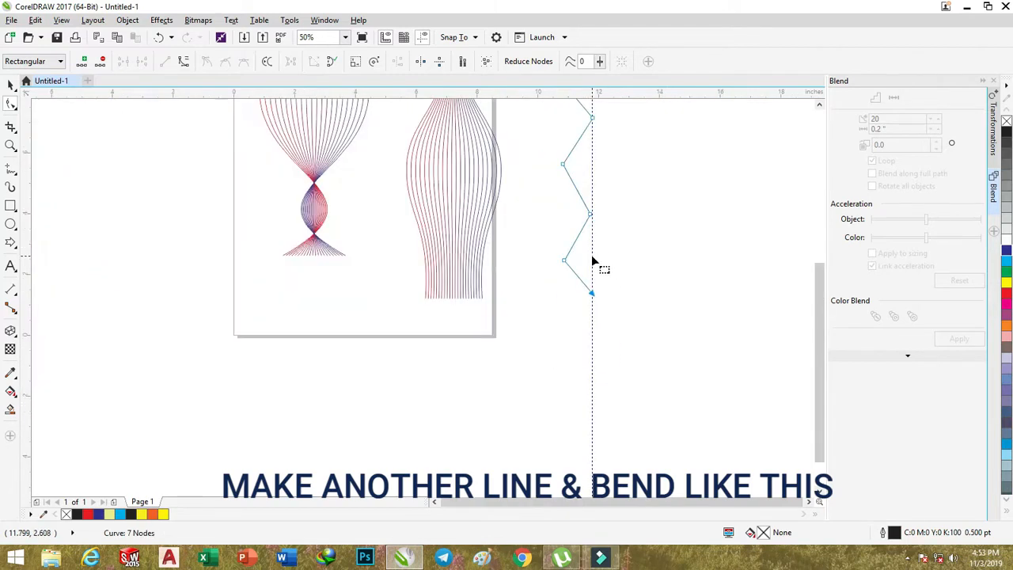
pyautogui.scroll(2, 598, 192)
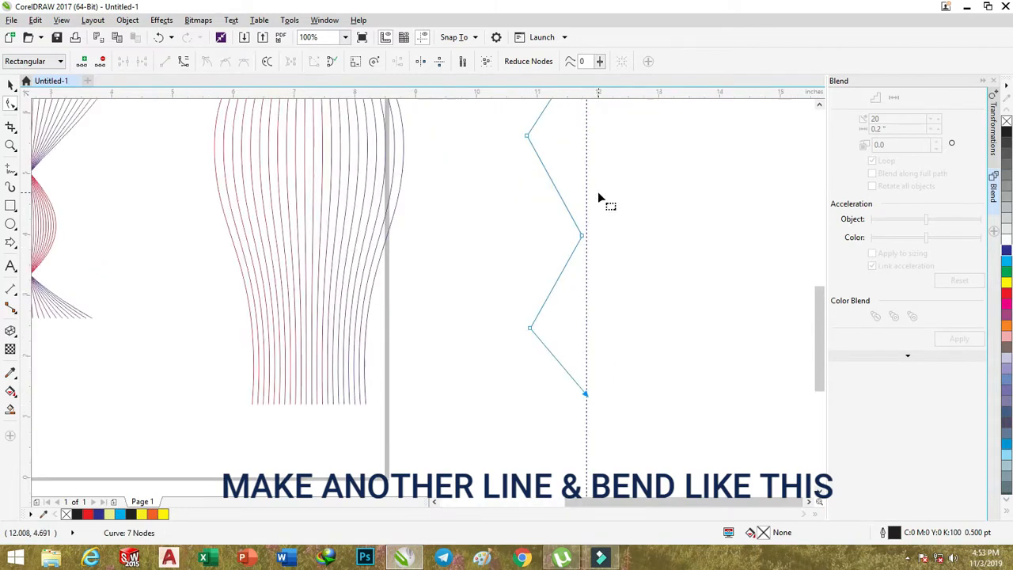
# Move the zigzag's lower-right node onto the vertical guideline
pyautogui.click(581, 234)
pyautogui.scroll(-2, 586, 235)
pyautogui.scroll(6, 586, 234)
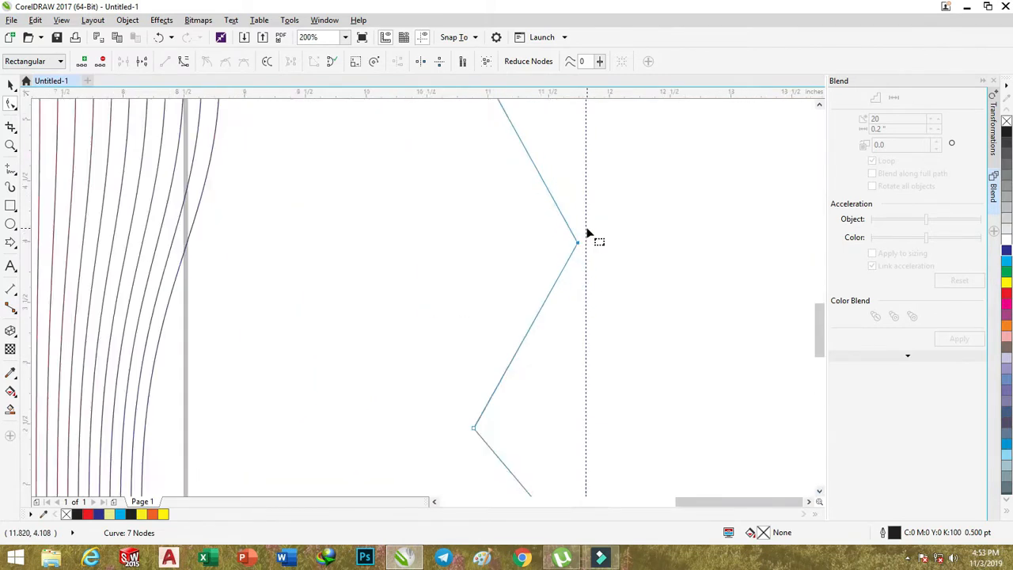
pyautogui.moveTo(567, 260)
pyautogui.mouseDown()
pyautogui.moveTo(587, 261)
pyautogui.moveTo(573, 262)
pyautogui.mouseUp()
pyautogui.scroll(-6, 572, 262)
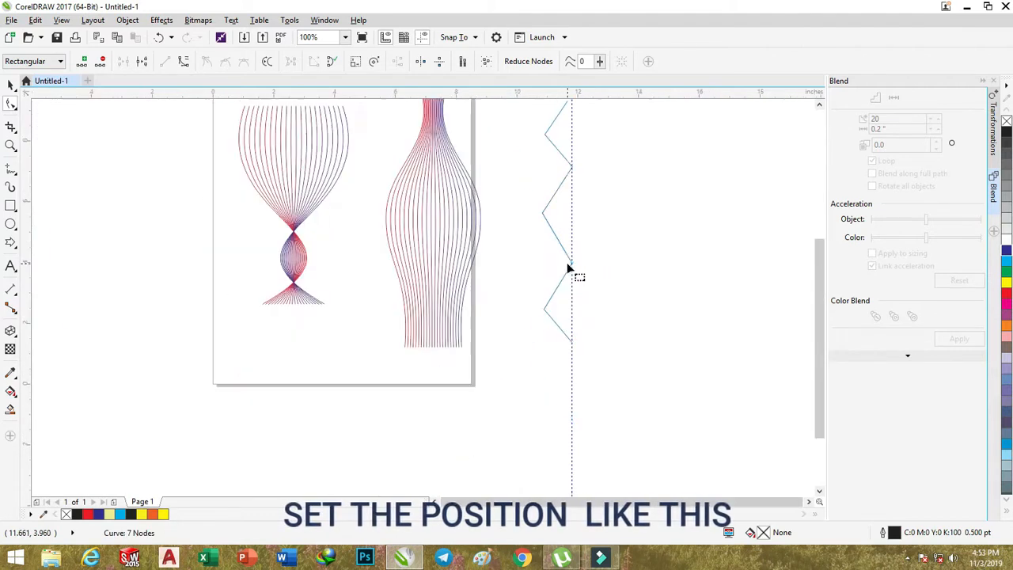
# Move the zigzag's top end node onto the vertical guideline
pyautogui.scroll(1, 576, 149)
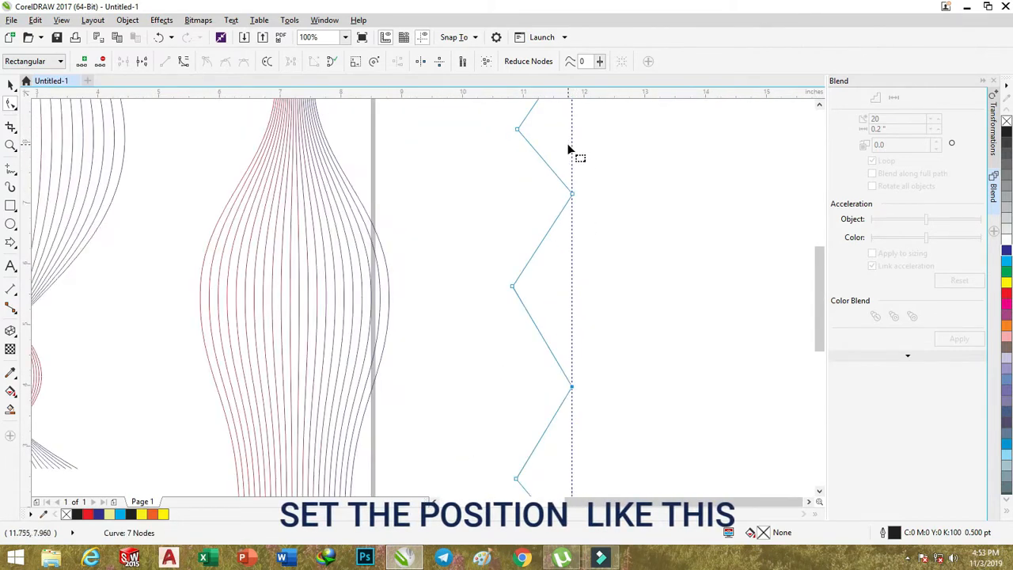
pyautogui.scroll(1, 571, 157)
pyautogui.scroll(-2, 554, 178)
pyautogui.scroll(-1, 548, 179)
pyautogui.scroll(3, 554, 152)
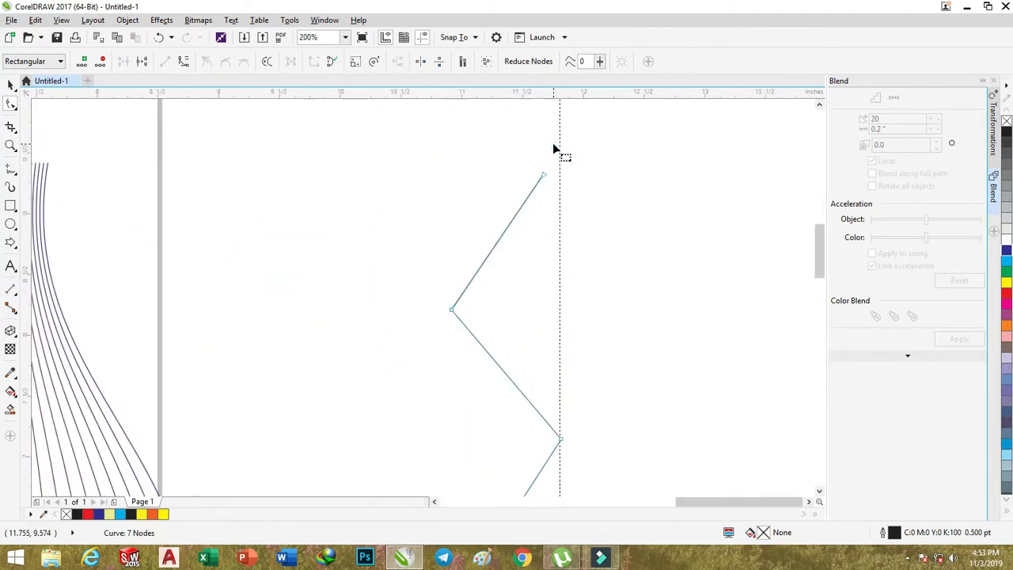
pyautogui.moveTo(543, 173); pyautogui.dragTo(559, 159)
pyautogui.scroll(-3, 544, 184)
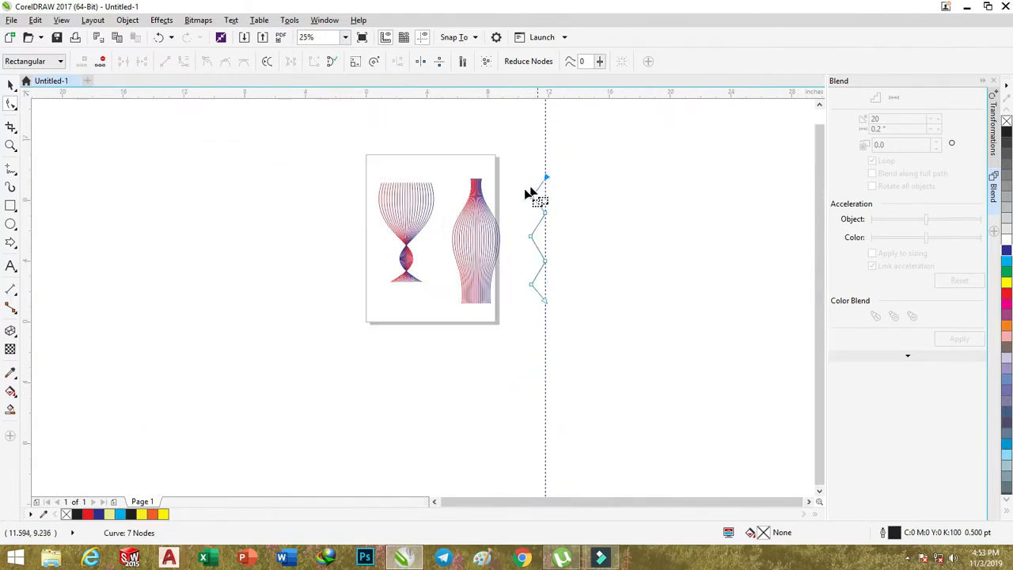
# Select the whole zigzag as an object and give it a red outline
pyautogui.click(11, 84)
pyautogui.scroll(1, 560, 206)
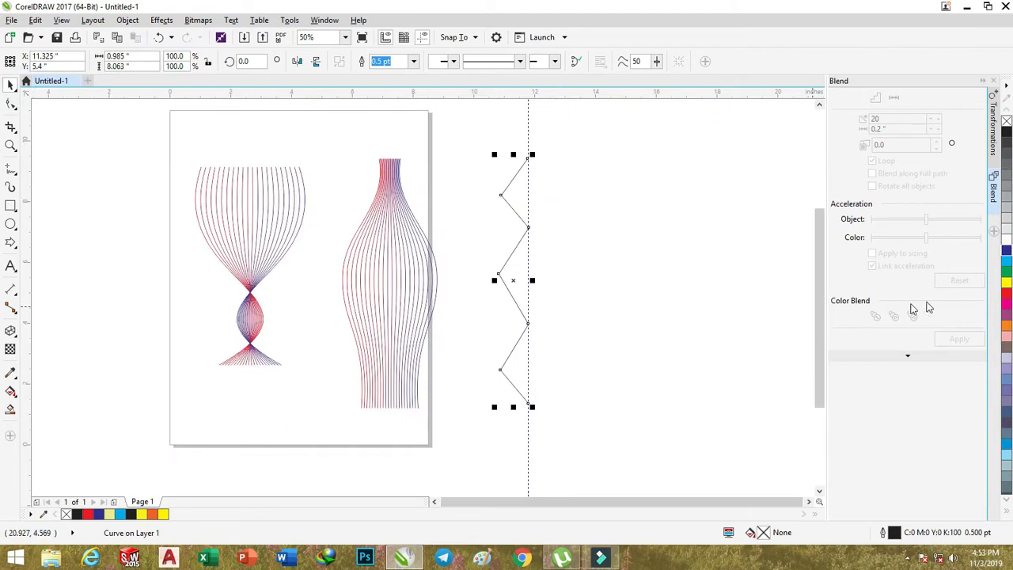
pyautogui.rightClick(1006, 294)
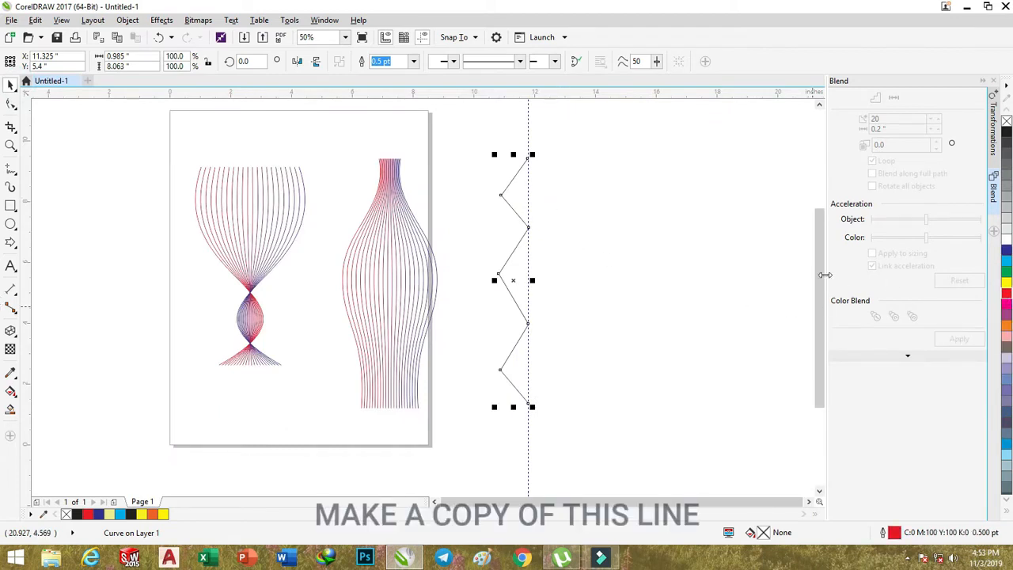
# Duplicate the red zigzag, level the copy with the original and place it about 1.6 inches to the right
pyautogui.hotkey('ctrl', 'd')
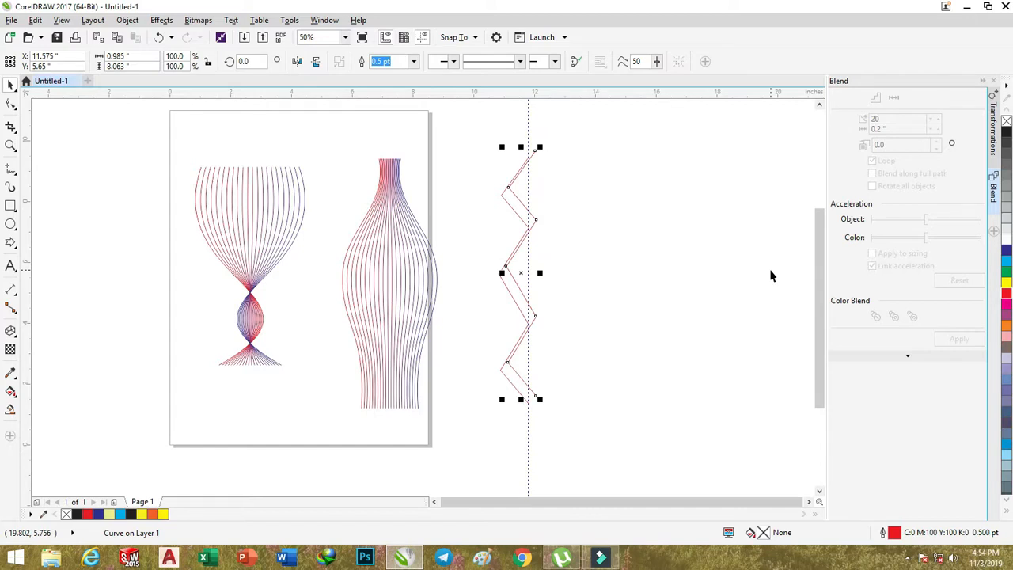
pyautogui.press('Down')
pyautogui.press('Down')
pyautogui.press('Down')
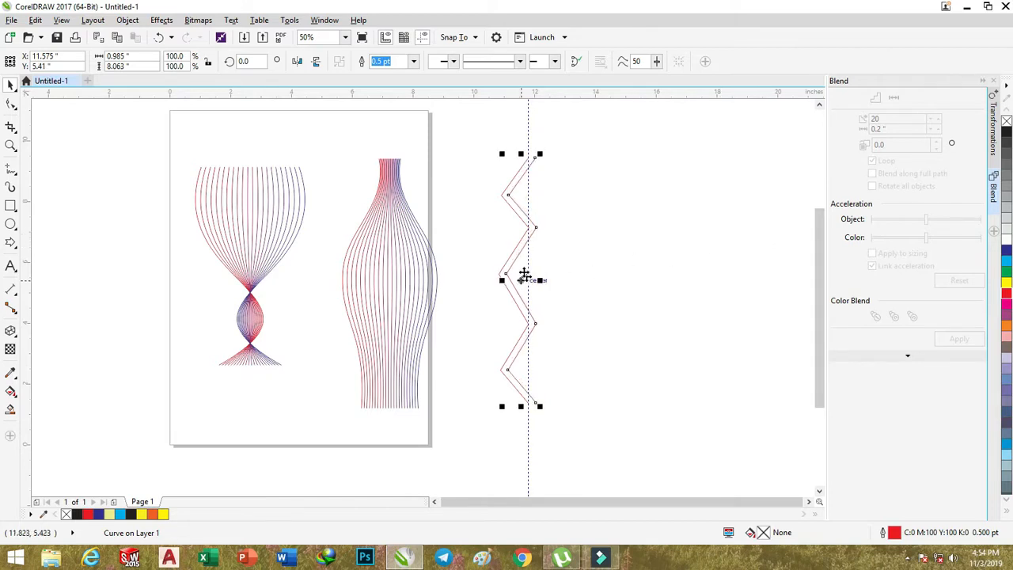
pyautogui.moveTo(517, 262); pyautogui.dragTo(549, 264)
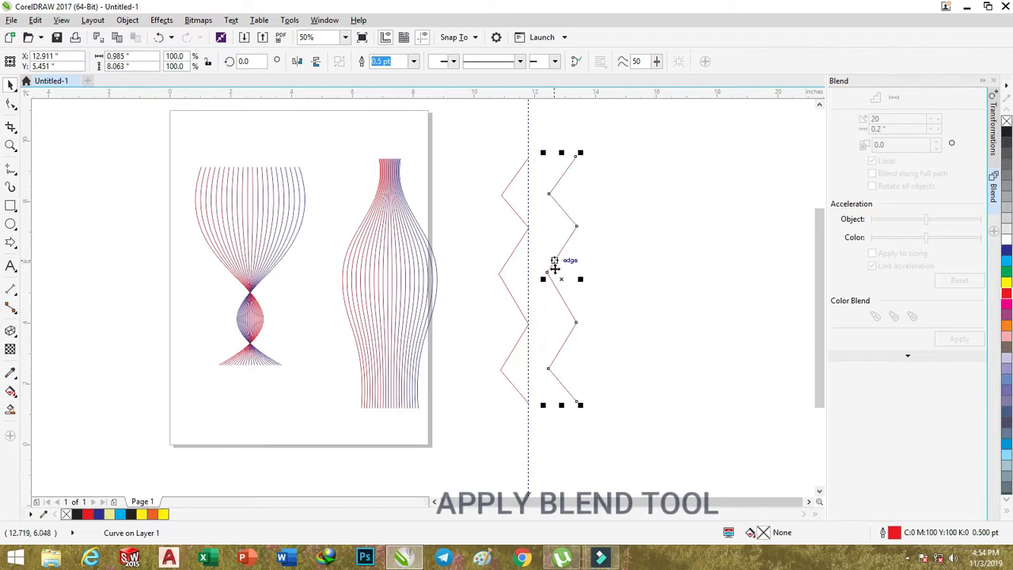
# Outline the right zigzag copy in dark blue and blend it with the red zigzag using 20 steps
pyautogui.click(477, 125)
pyautogui.click(560, 208)
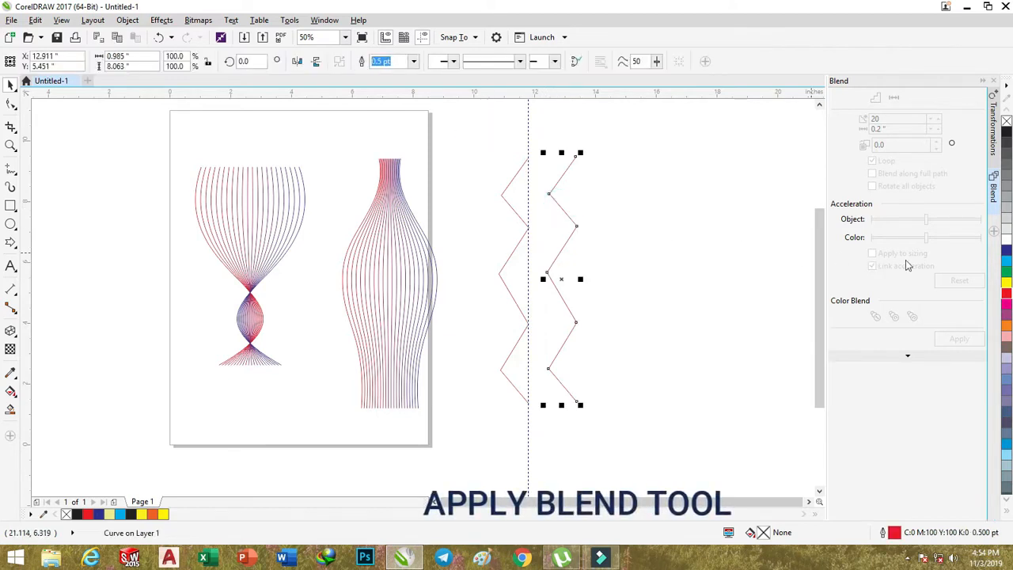
pyautogui.rightClick(1006, 251)
pyautogui.moveTo(472, 140); pyautogui.dragTo(641, 441)
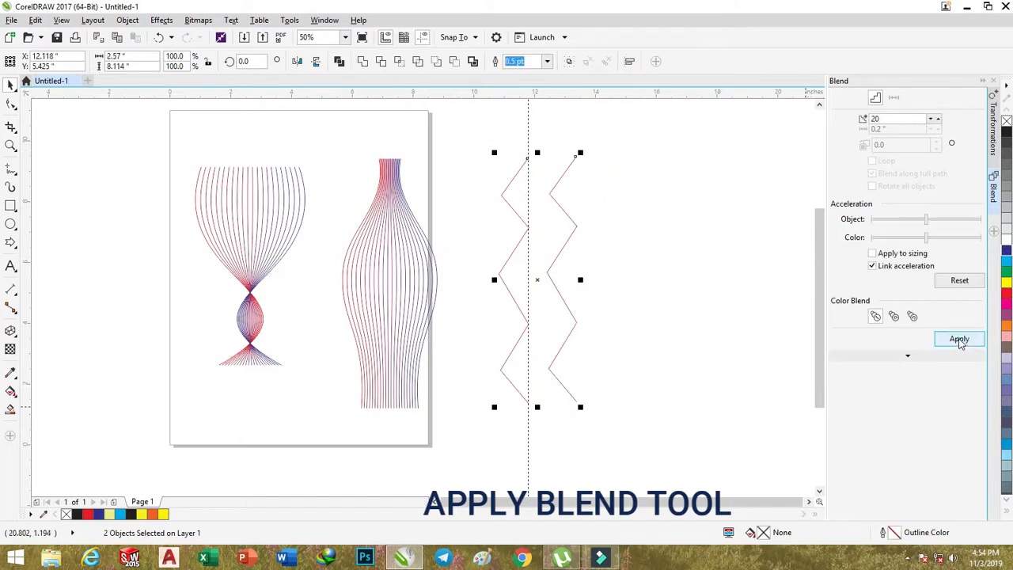
pyautogui.click(959, 339)
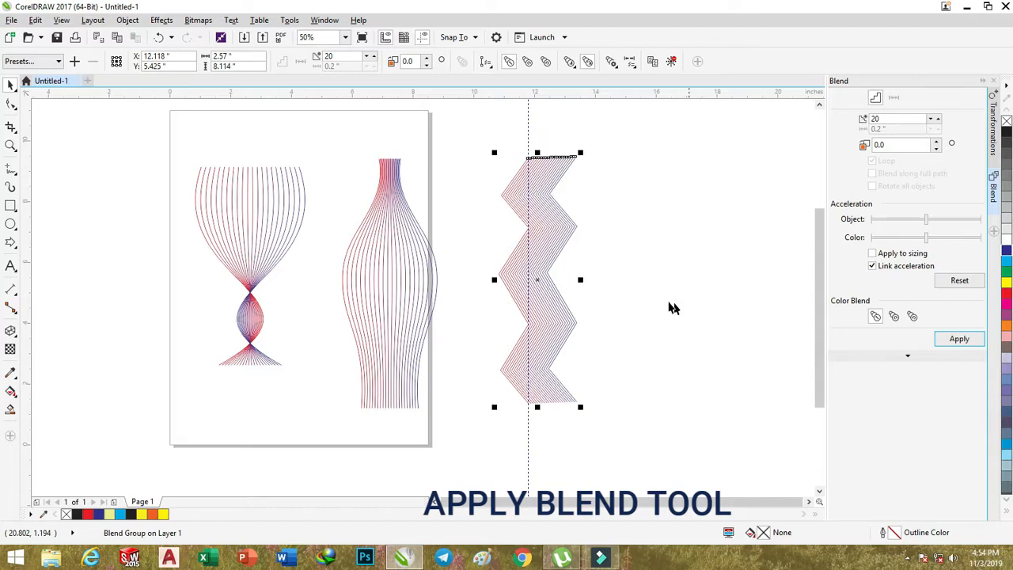
# Flip the blend's blue control curve horizontally to bulge outward on the right, about 1.13 inches wide
pyautogui.click(665, 299)
pyautogui.click(551, 267)
pyautogui.moveTo(543, 279); pyautogui.dragTo(607, 280)
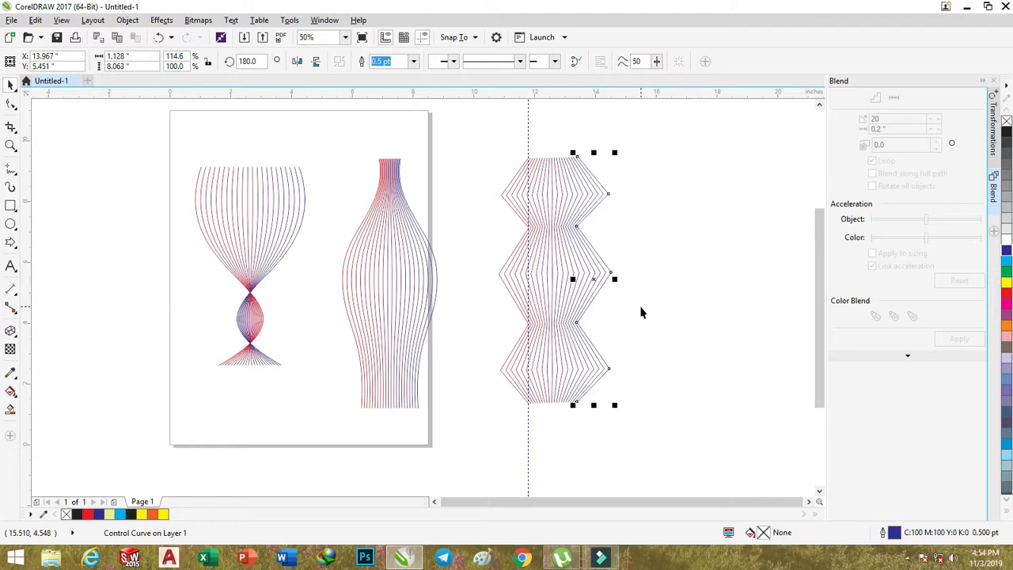